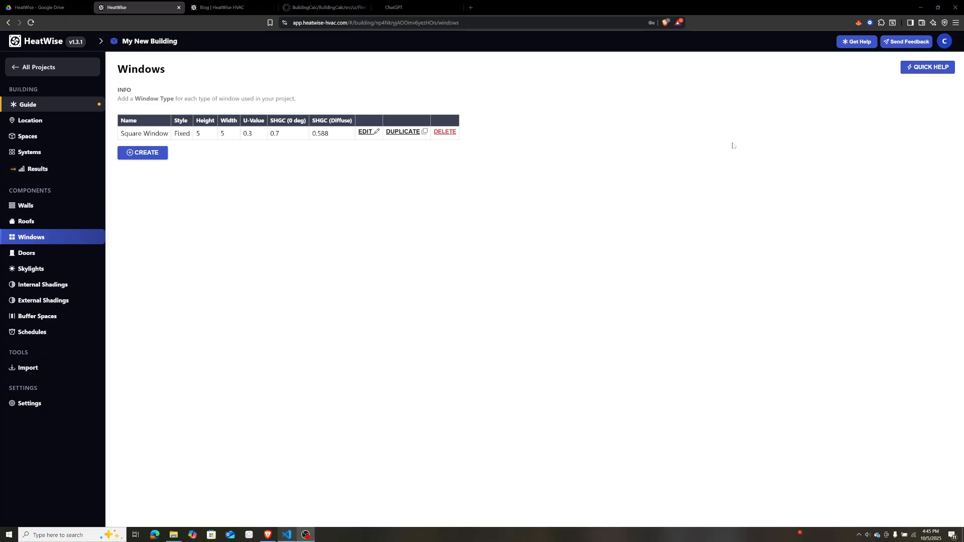
# - Open the Quick Help for windows and review its SHGC guidance, pane surface diagram and frame thickness notes
pyautogui.click(927, 69)
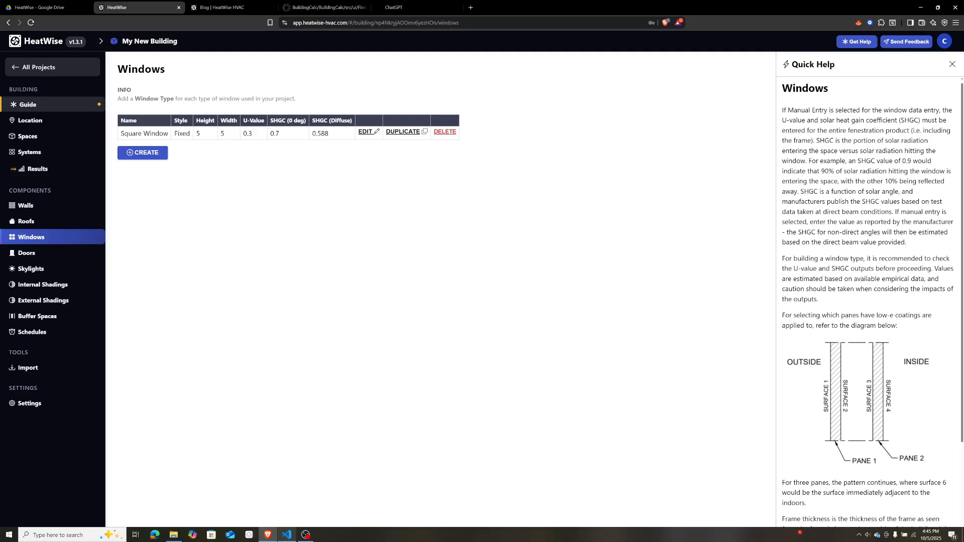
pyautogui.scroll(-1, 852, 106)
pyautogui.scroll(1, 805, 256)
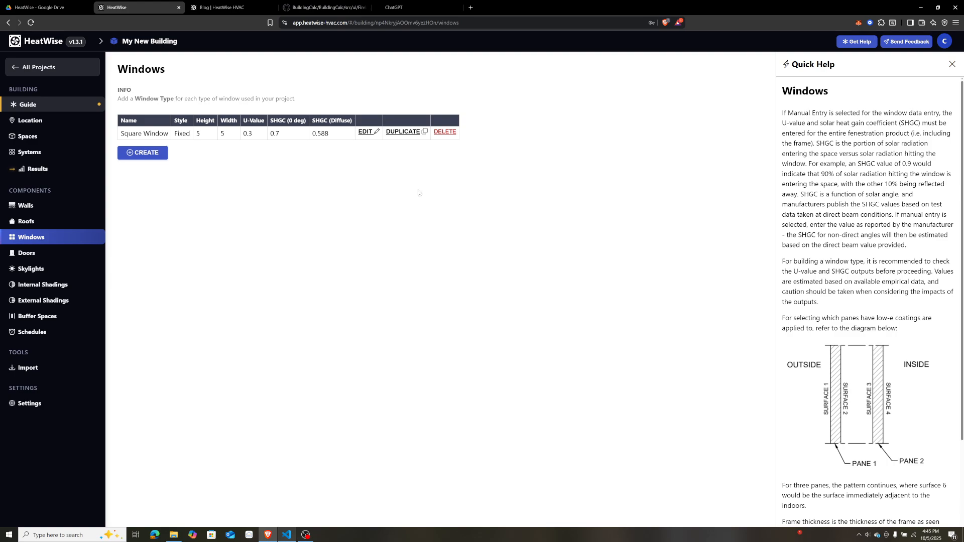
pyautogui.scroll(-3, 848, 151)
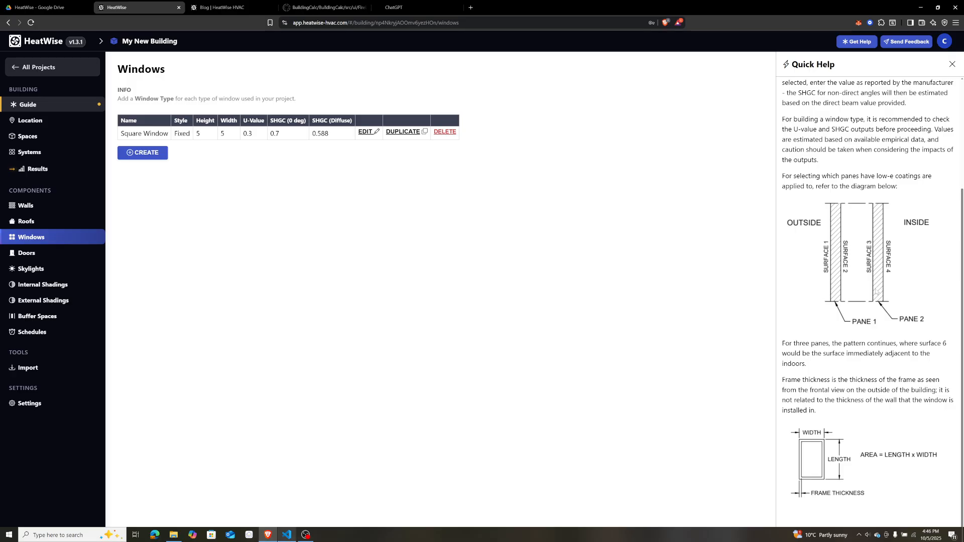
pyautogui.scroll(3, 876, 291)
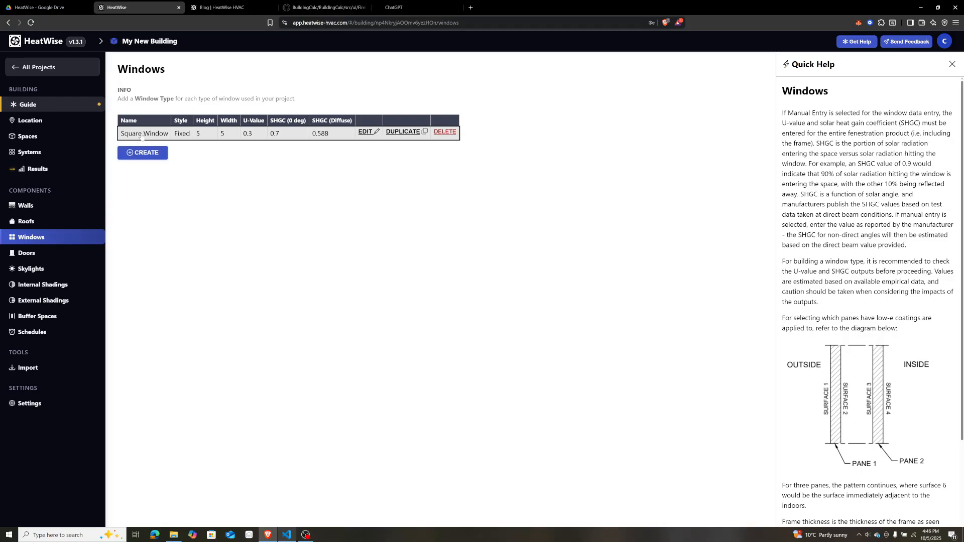
# - Create a new window type and name it "Test Window"
pyautogui.click(137, 154)
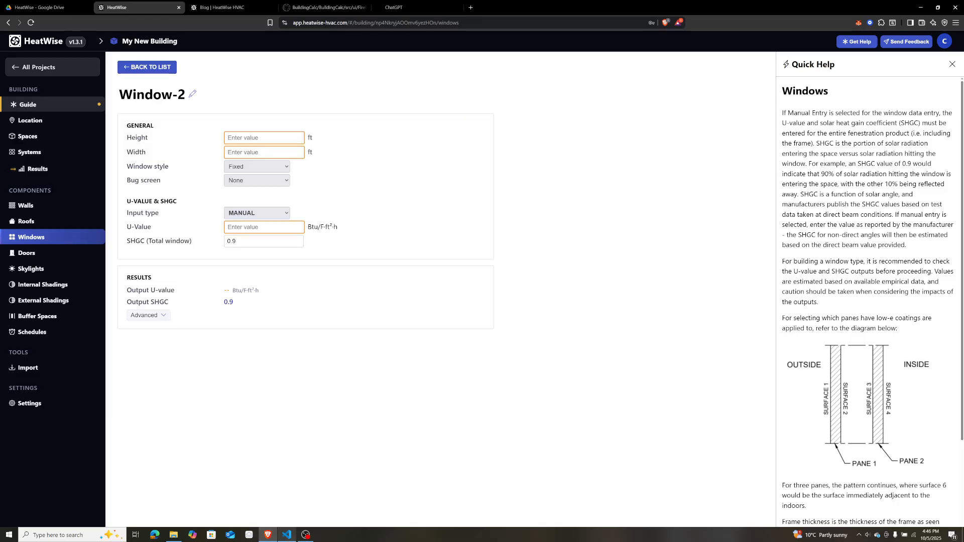
pyautogui.click(153, 100)
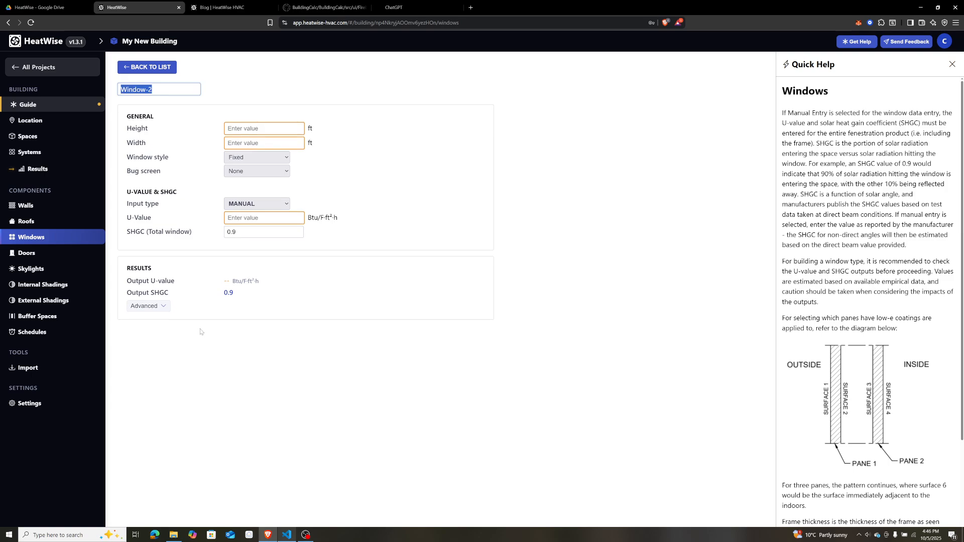
pyautogui.write('Test Window')
pyautogui.click(221, 375)
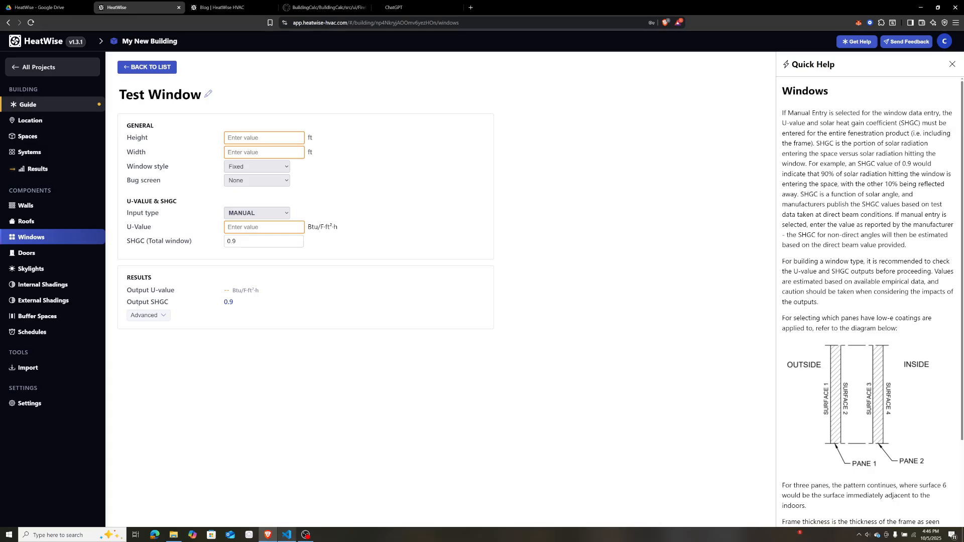
# - Expand the advanced results and compare the SHGC values by angle with the output SHGC
pyautogui.doubleClick(222, 302)
pyautogui.click(238, 303)
pyautogui.click(163, 316)
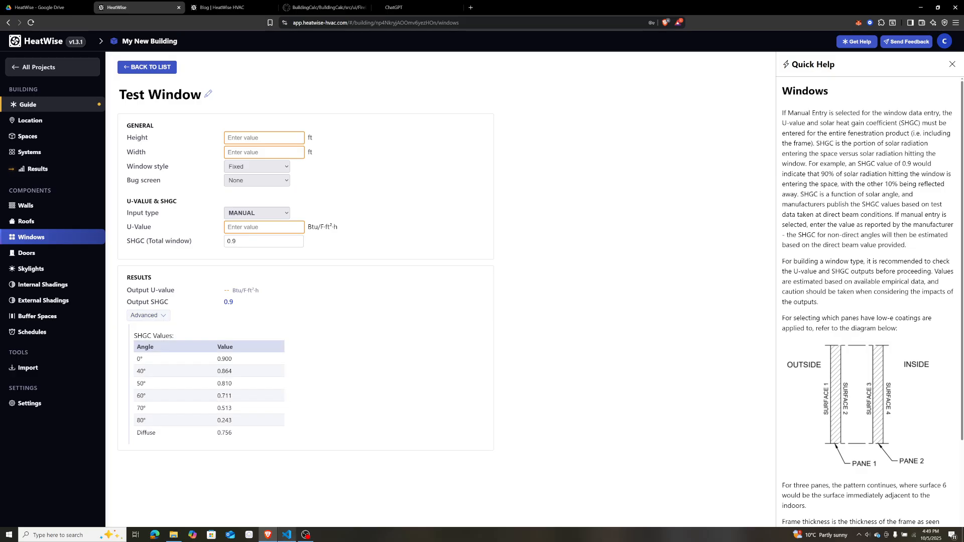
pyautogui.moveTo(134, 336); pyautogui.dragTo(151, 336)
pyautogui.click(151, 336)
pyautogui.doubleClick(159, 302)
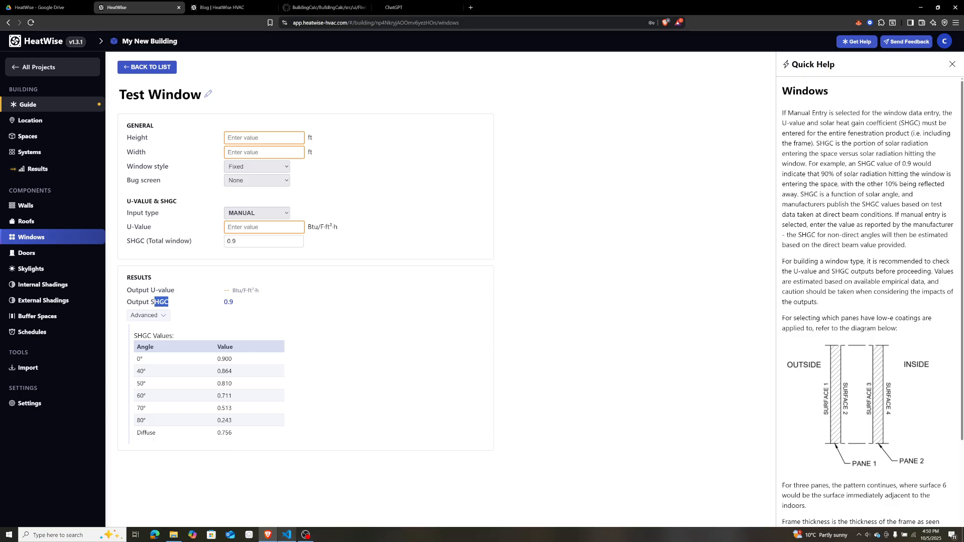
pyautogui.click(174, 303)
pyautogui.moveTo(235, 359); pyautogui.dragTo(215, 359)
pyautogui.click(234, 361)
pyautogui.moveTo(236, 302); pyautogui.dragTo(224, 303)
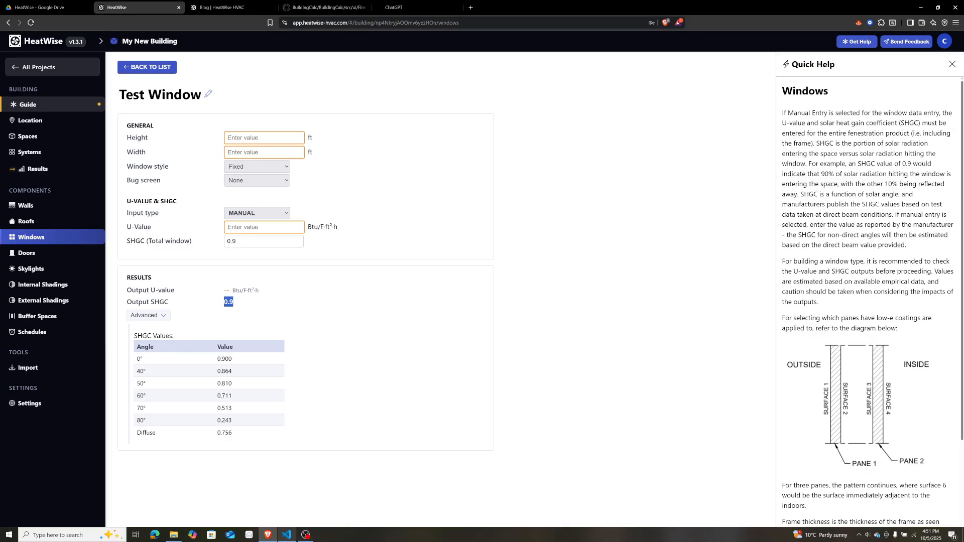
pyautogui.click(239, 306)
pyautogui.click(162, 316)
pyautogui.click(162, 317)
# - Set the window's height to 6 ft and its width to 3 ft
pyautogui.click(261, 138)
pyautogui.scroll(-3, 869, 301)
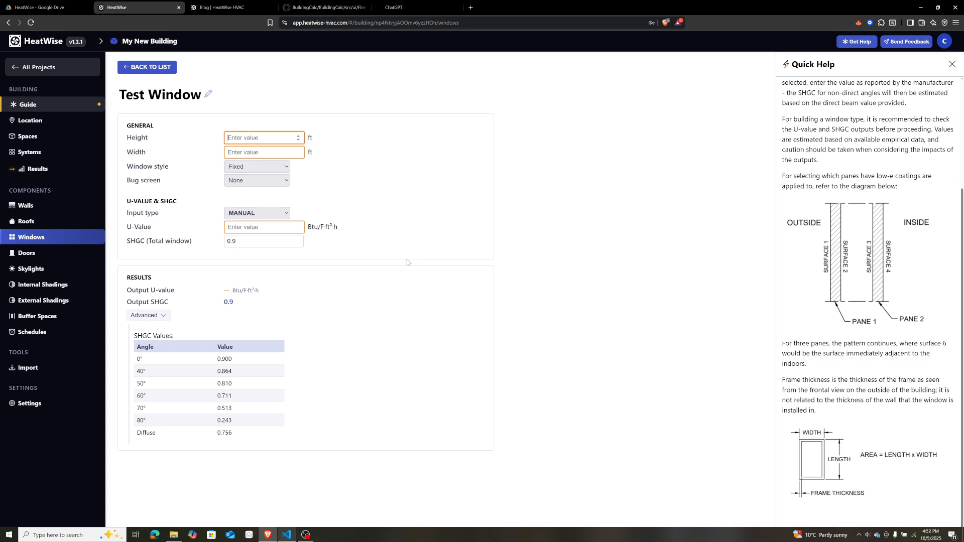
pyautogui.write('6')
pyautogui.press('Tab')
pyautogui.write('3')
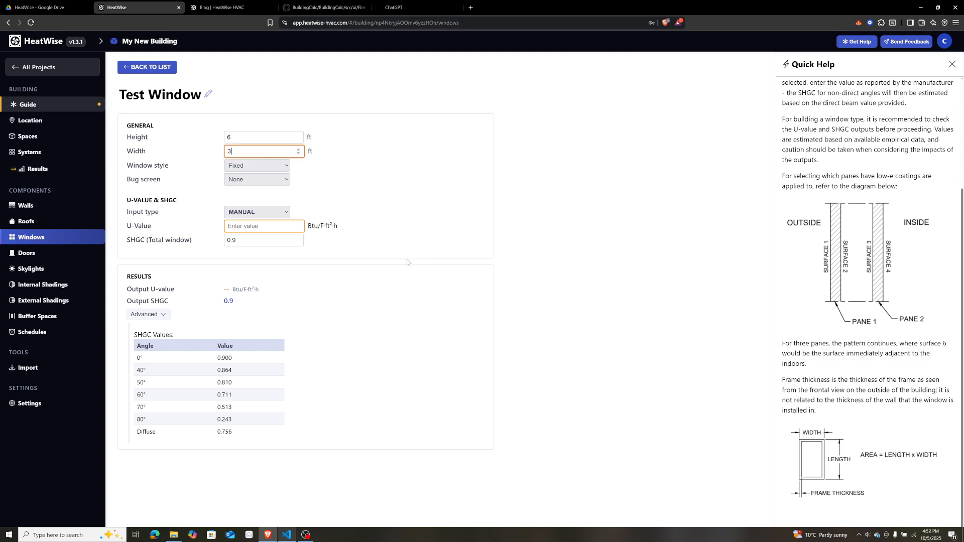
pyautogui.press('Tab')
pyautogui.click(335, 155)
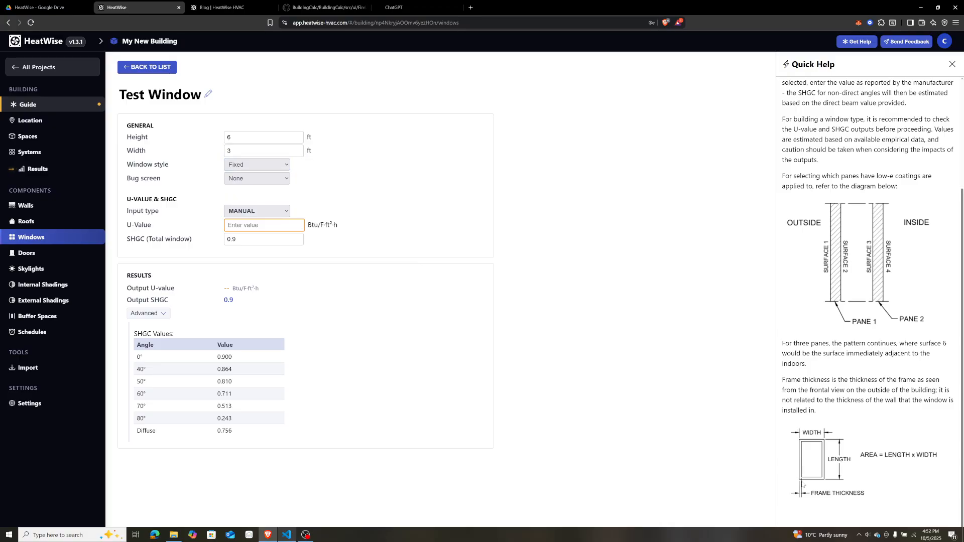
# - Examine the available window style and bug screen options for the fixed window
pyautogui.click(285, 164)
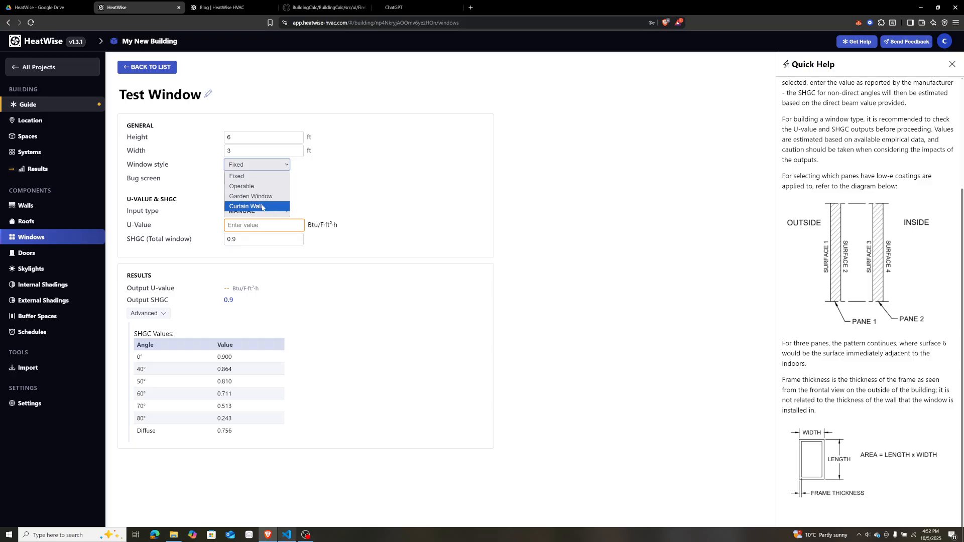
pyautogui.click(243, 302)
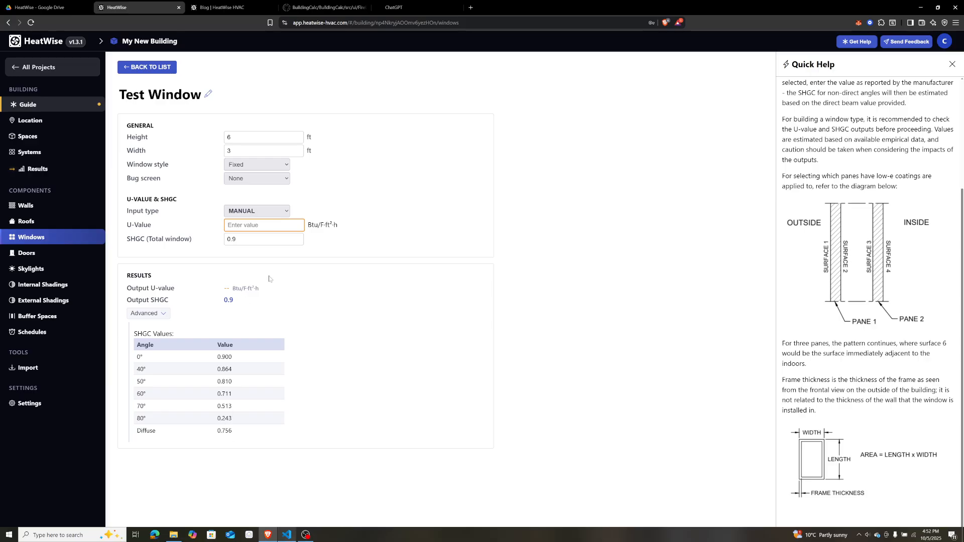
pyautogui.click(282, 181)
pyautogui.click(282, 182)
pyautogui.click(284, 167)
pyautogui.click(280, 172)
pyautogui.click(282, 179)
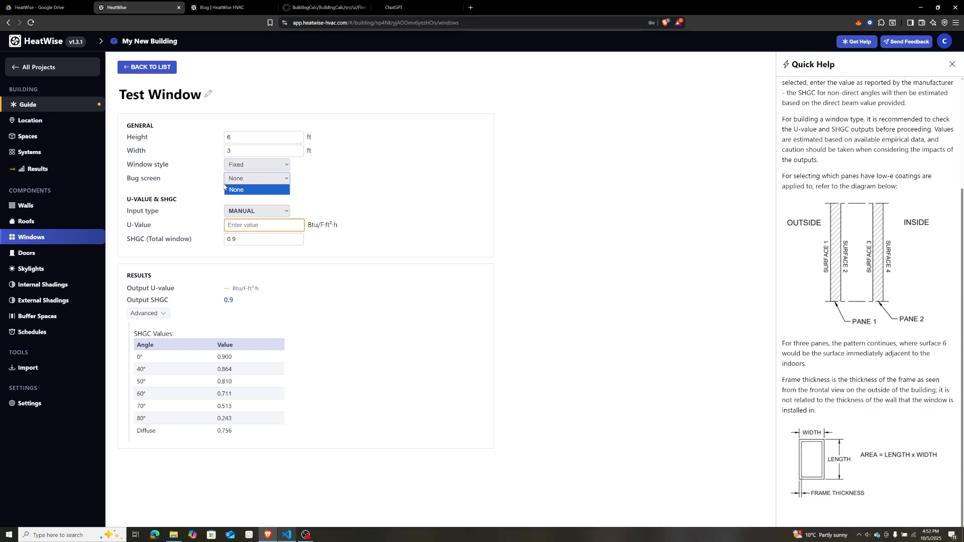
pyautogui.click(277, 182)
# - Set the window style to Operable and keep the bug screen at None
pyautogui.click(271, 167)
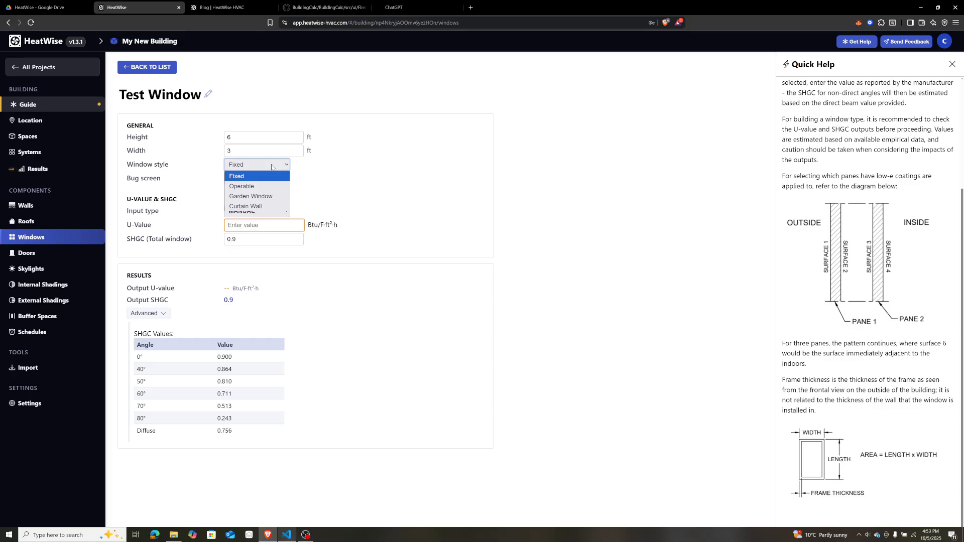
pyautogui.click(266, 186)
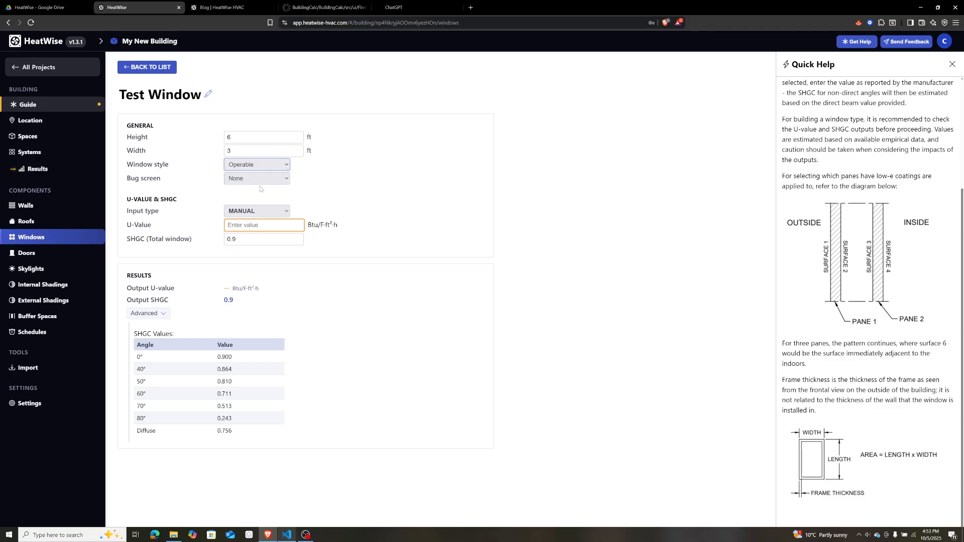
pyautogui.click(285, 183)
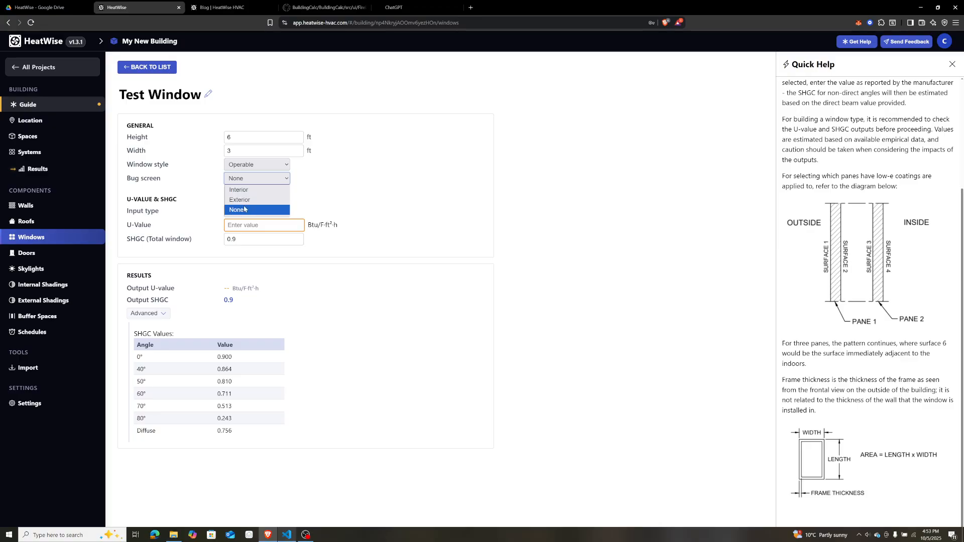
pyautogui.click(269, 208)
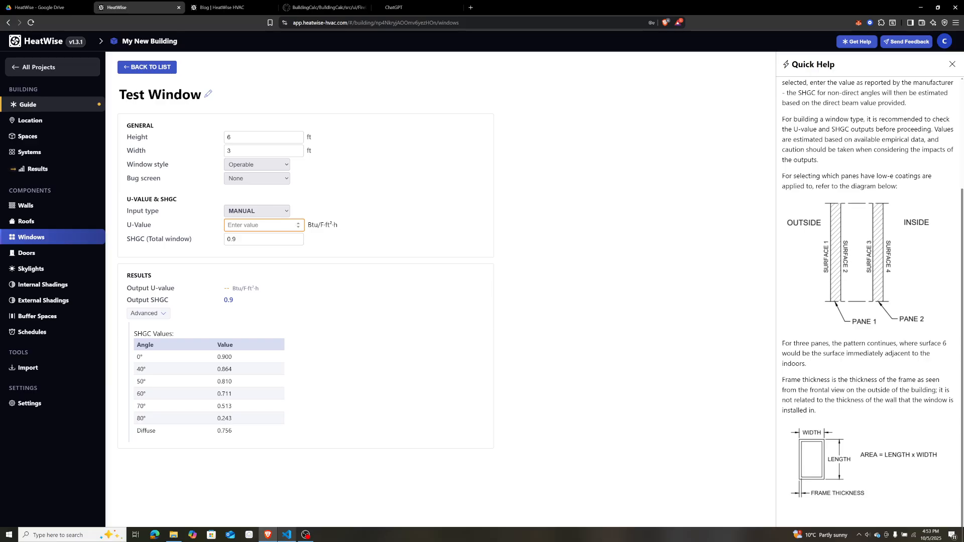
# - Keep the input type on MANUAL and set the window's U-value to 0.3 Btu/F·ft²·h
pyautogui.click(288, 213)
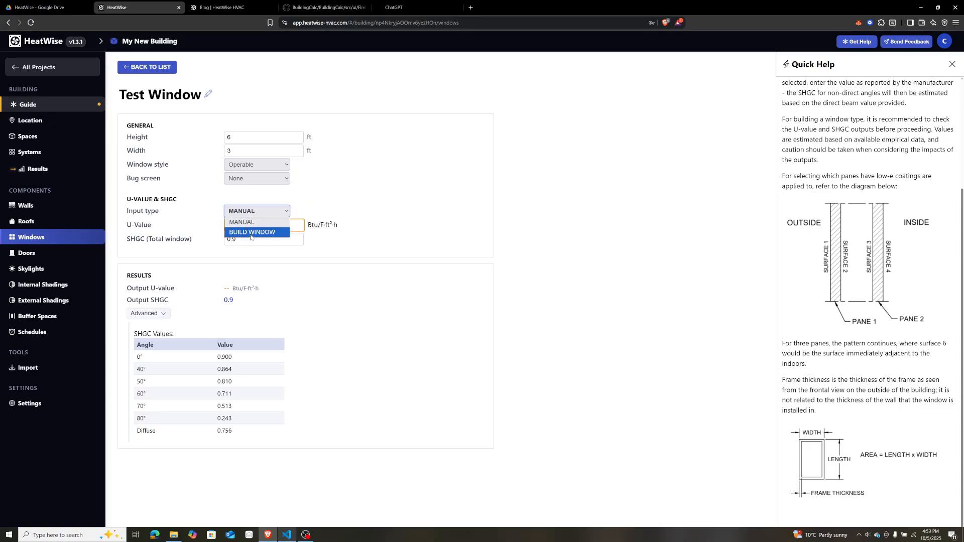
pyautogui.click(280, 214)
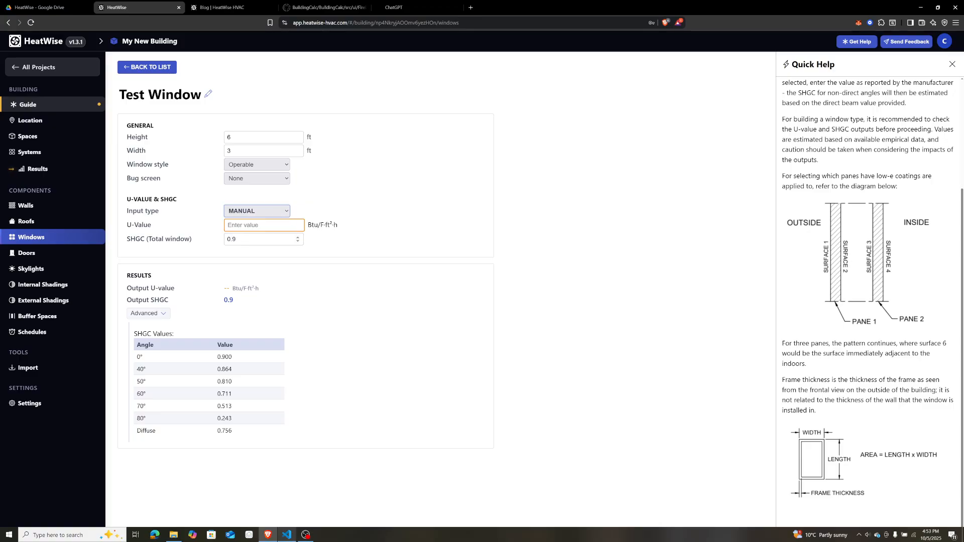
pyautogui.click(353, 216)
pyautogui.hotkey('shift', 'Tab')
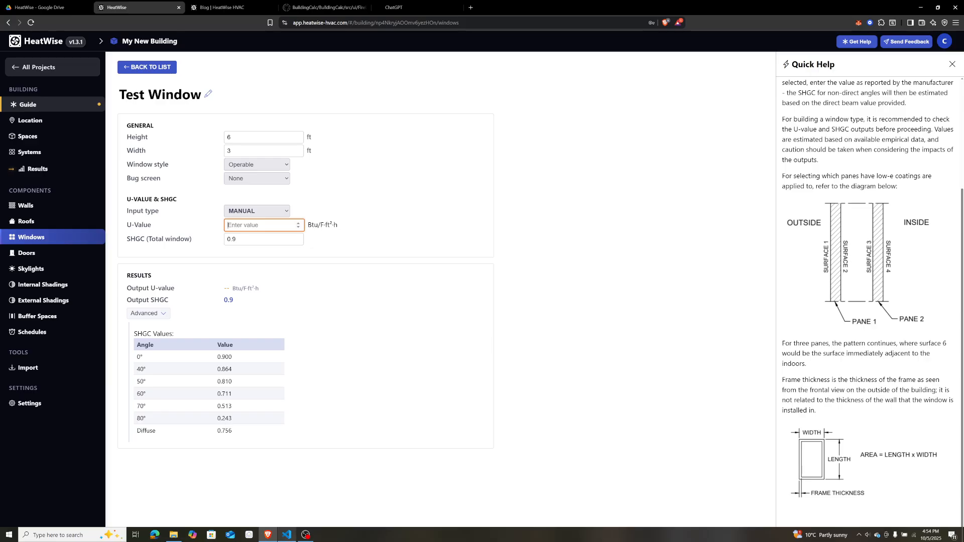
pyautogui.write('0.3')
pyautogui.click(358, 228)
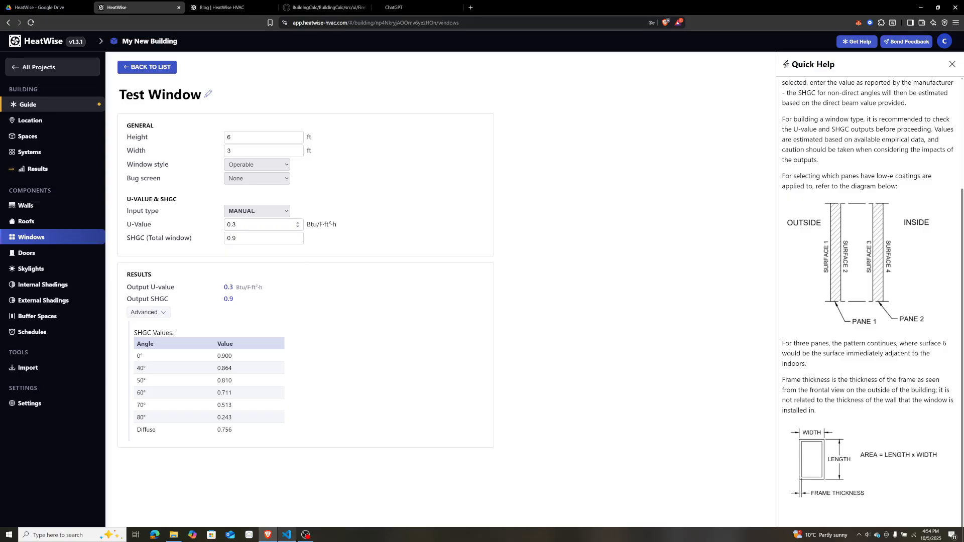
# - Set the total window SHGC to 0.7
pyautogui.click(283, 262)
pyautogui.click(237, 238)
pyautogui.press('BackSpace')
pyautogui.write('7')
pyautogui.click(270, 280)
# - Set the total window SHGC to 0.75 and check the resulting value at 0° in the SHGC table
pyautogui.scroll(3, 860, 322)
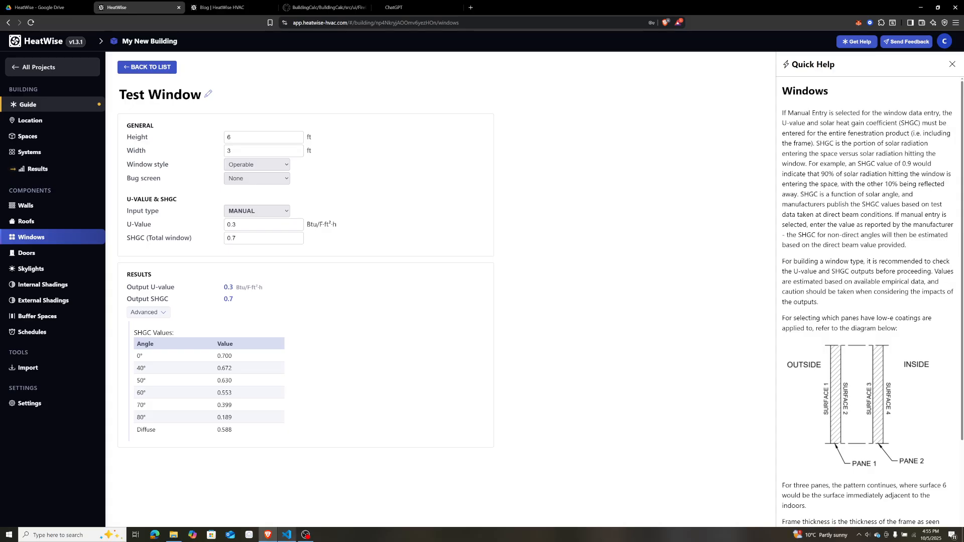
pyautogui.scroll(-1, 836, 365)
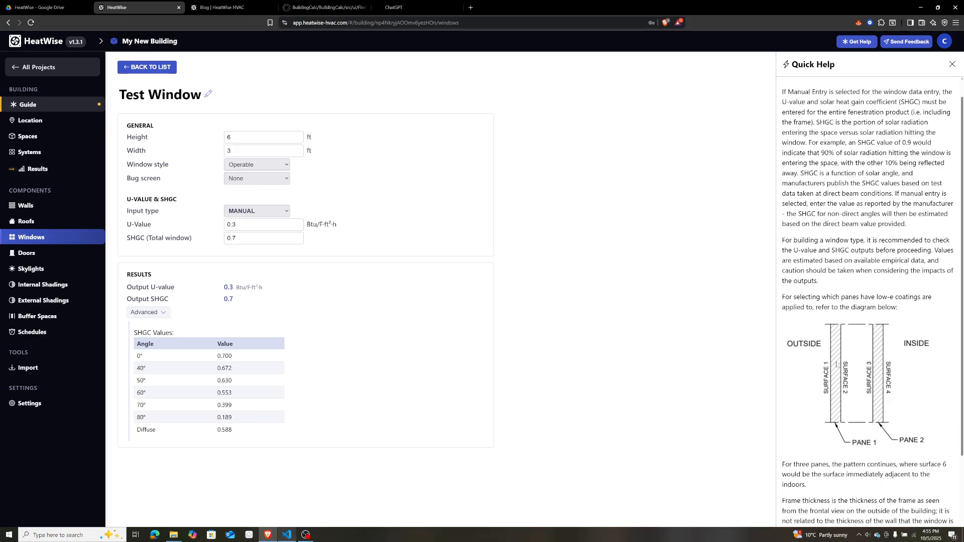
pyautogui.scroll(-3, 837, 365)
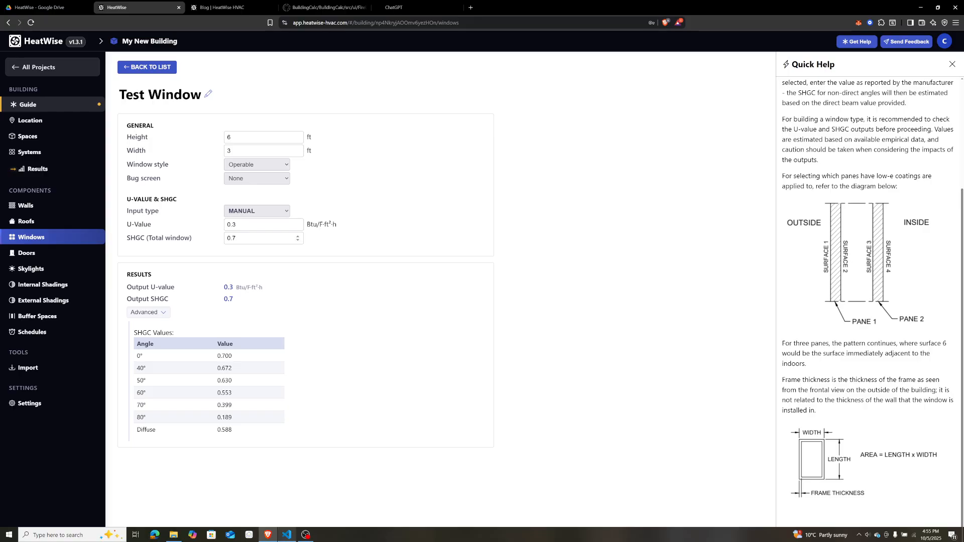
pyautogui.click(242, 238)
pyautogui.click(328, 243)
pyautogui.click(258, 238)
pyautogui.press('BackSpace')
pyautogui.write('75')
pyautogui.click(344, 241)
pyautogui.moveTo(238, 355); pyautogui.dragTo(217, 356)
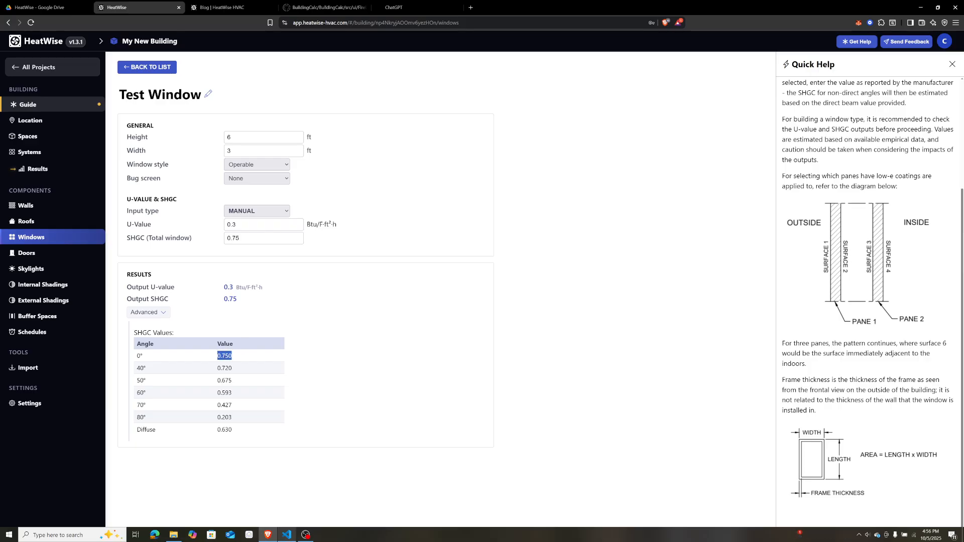
pyautogui.click(236, 357)
# - Switch the U-value and SHGC input type to BUILD WINDOW and view the number of panes options
pyautogui.click(263, 225)
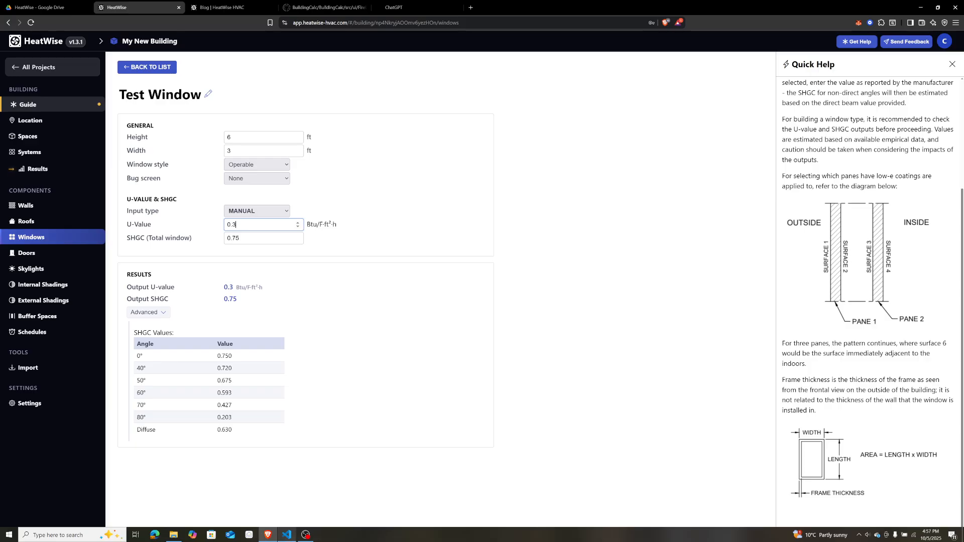
pyautogui.click(354, 198)
pyautogui.click(264, 213)
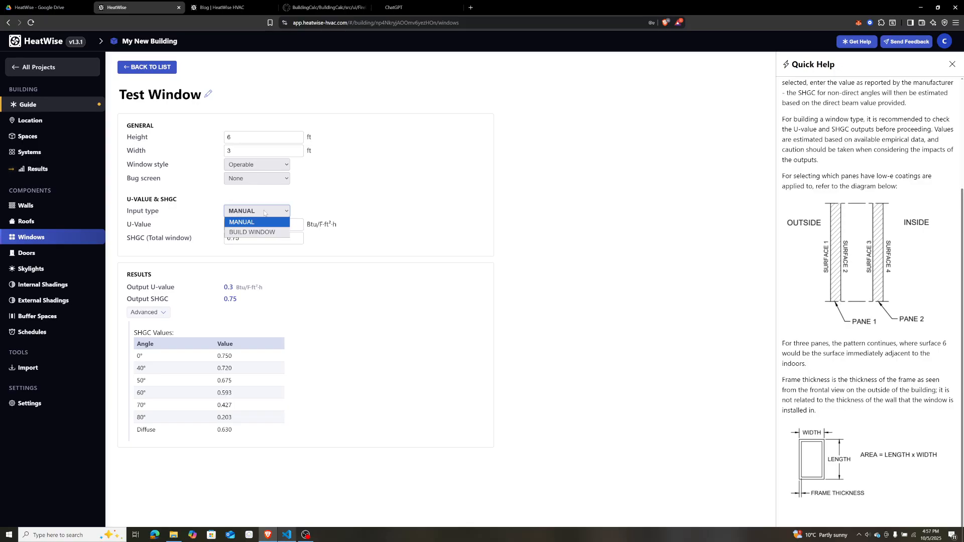
pyautogui.click(263, 234)
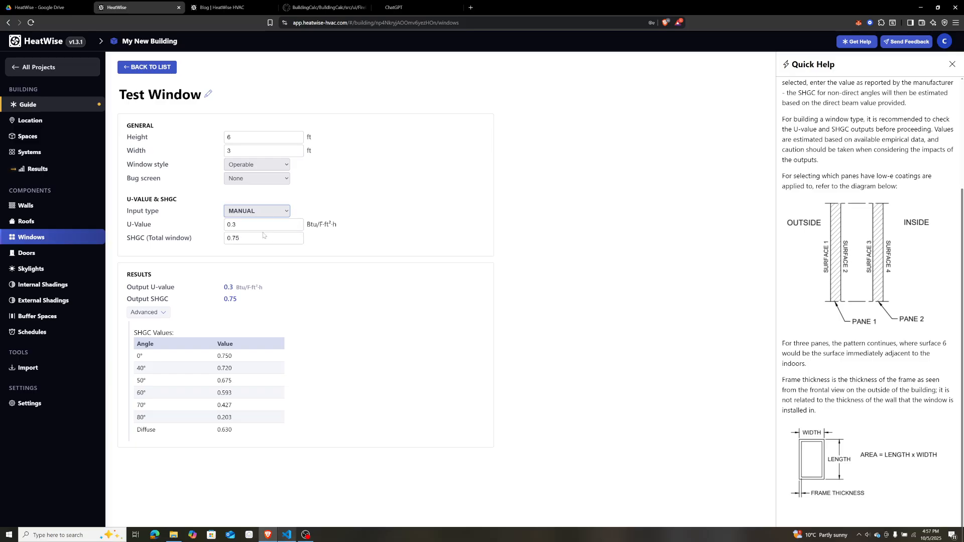
pyautogui.scroll(1, 894, 226)
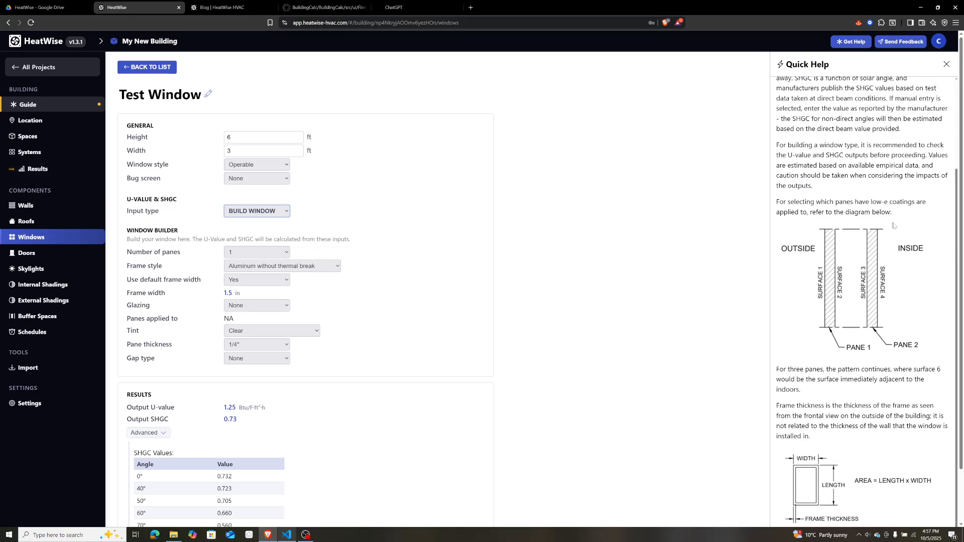
pyautogui.scroll(4, 893, 225)
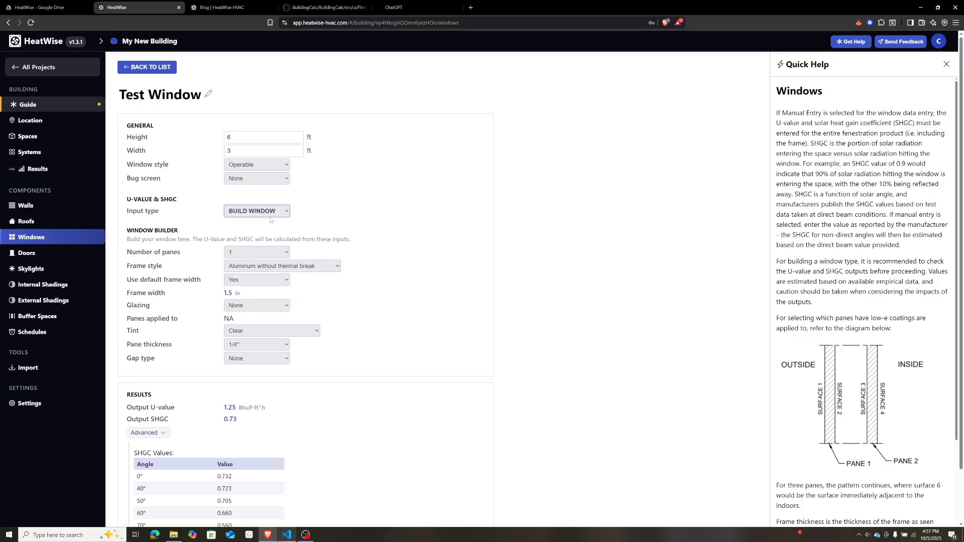
pyautogui.click(274, 254)
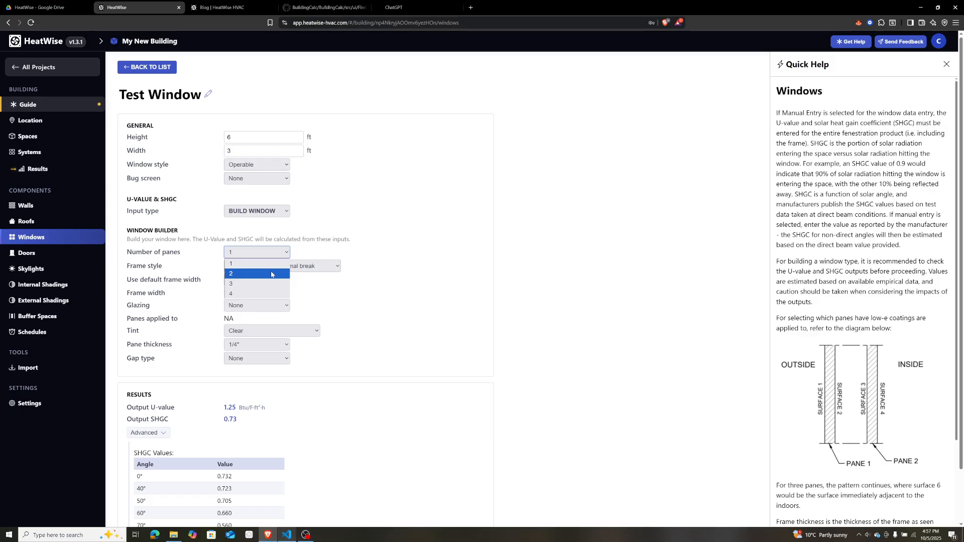
pyautogui.click(354, 255)
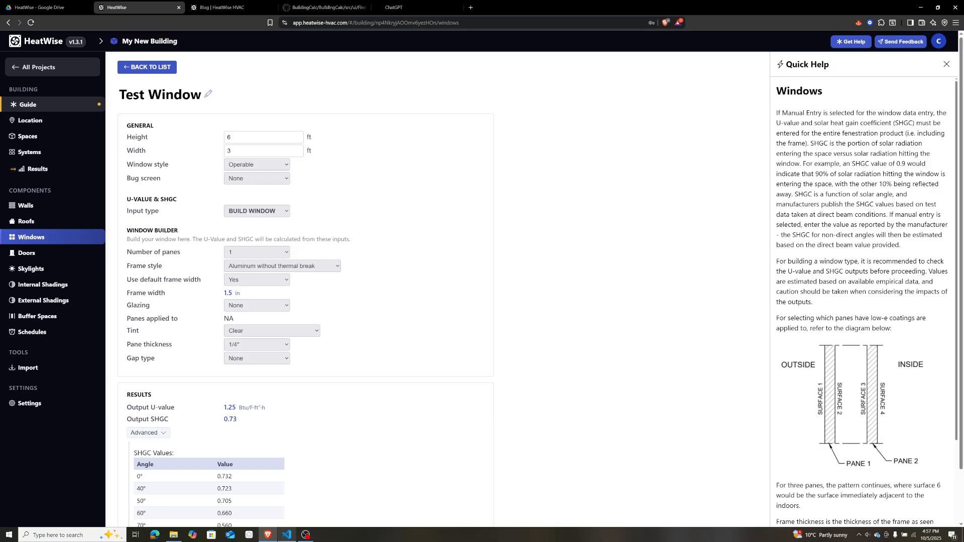
# - View the options for using the default frame width and examine the resulting frame width value in the window builder
pyautogui.click(273, 284)
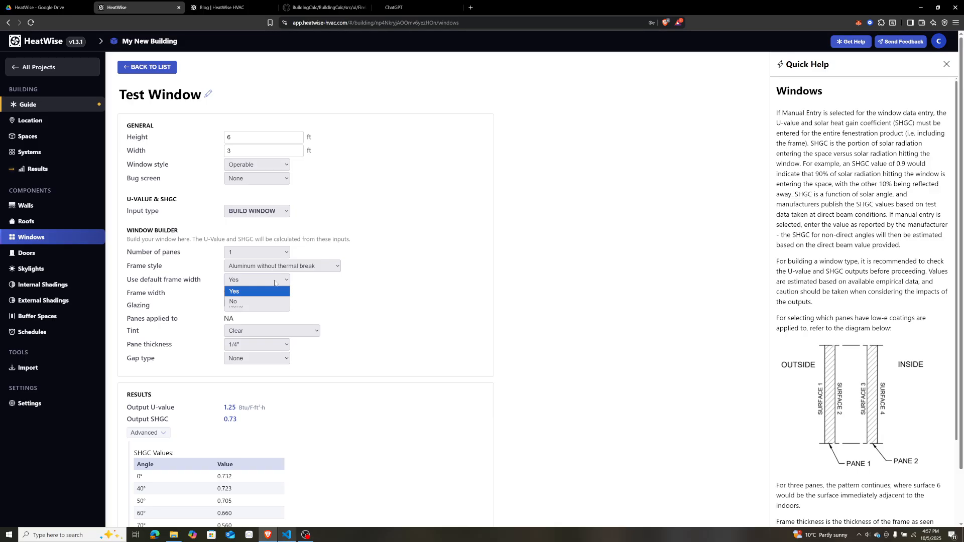
pyautogui.click(263, 281)
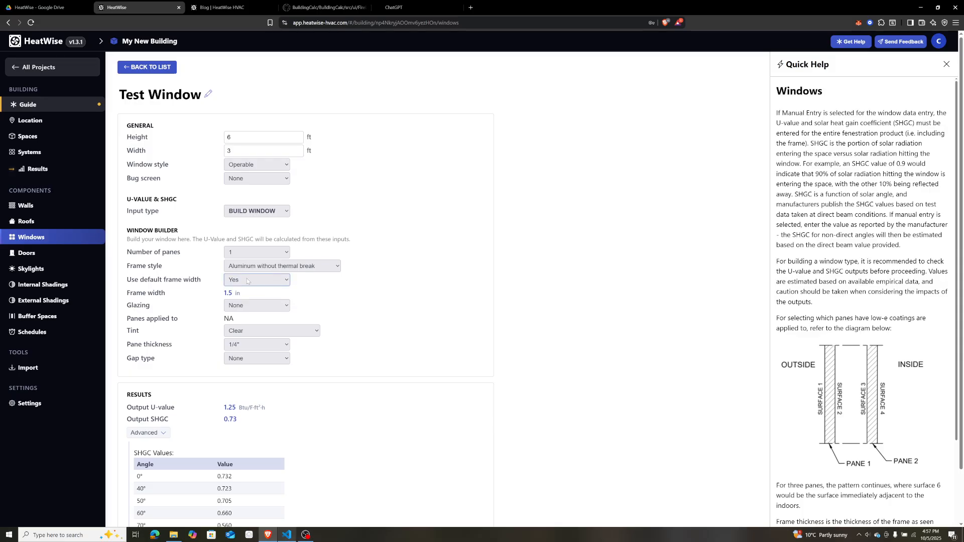
pyautogui.moveTo(172, 296); pyautogui.dragTo(126, 294)
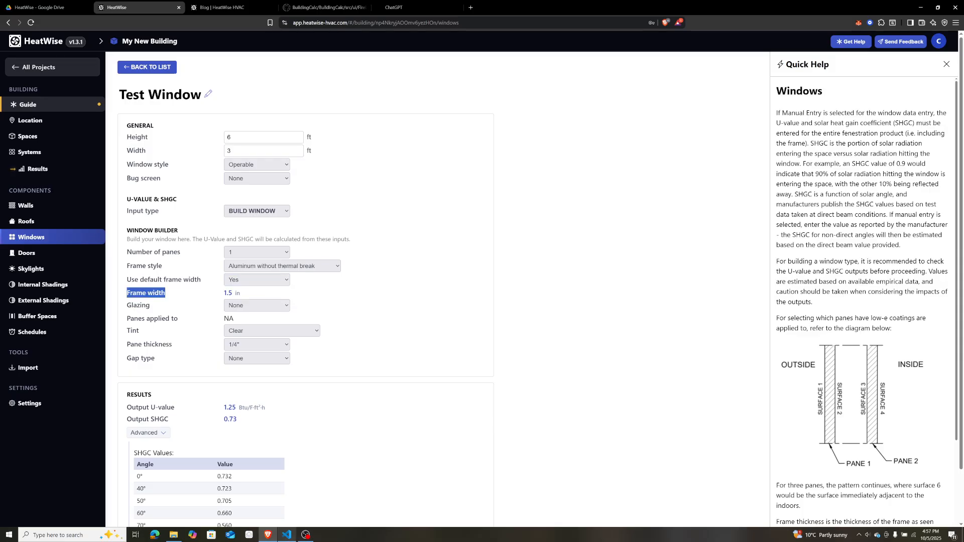
pyautogui.click(170, 296)
pyautogui.moveTo(242, 294); pyautogui.dragTo(216, 297)
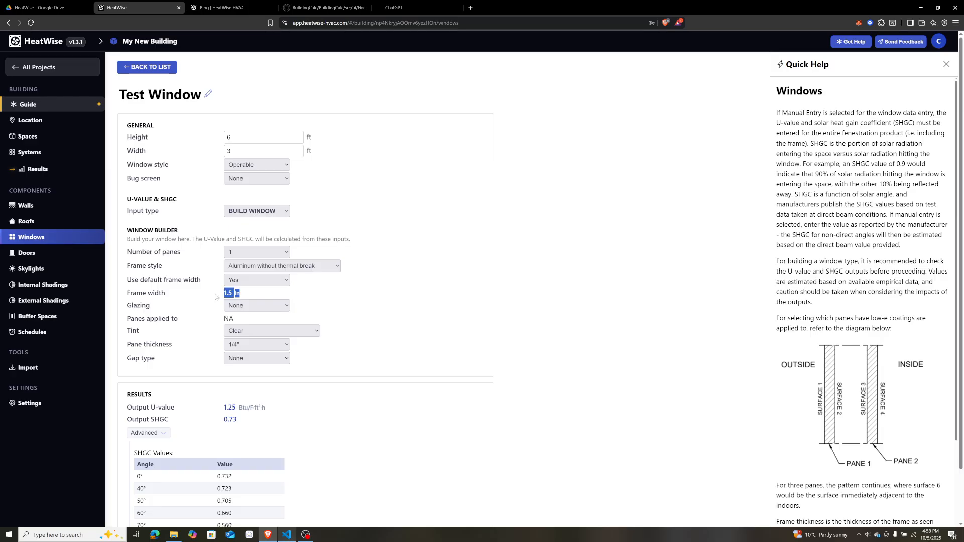
pyautogui.click(188, 294)
# - Set the default frame width option to No to expose the editable width, and restore it to Yes
pyautogui.click(227, 282)
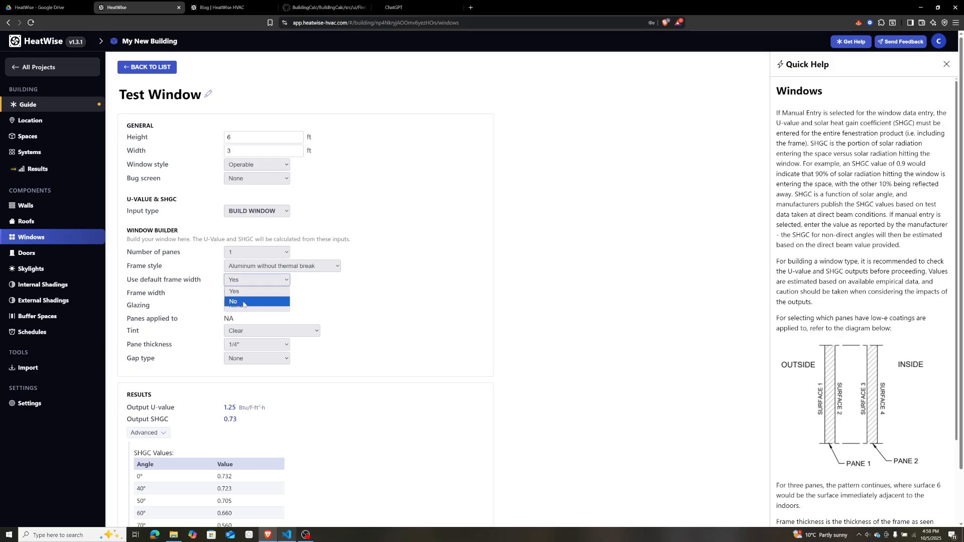
pyautogui.click(265, 302)
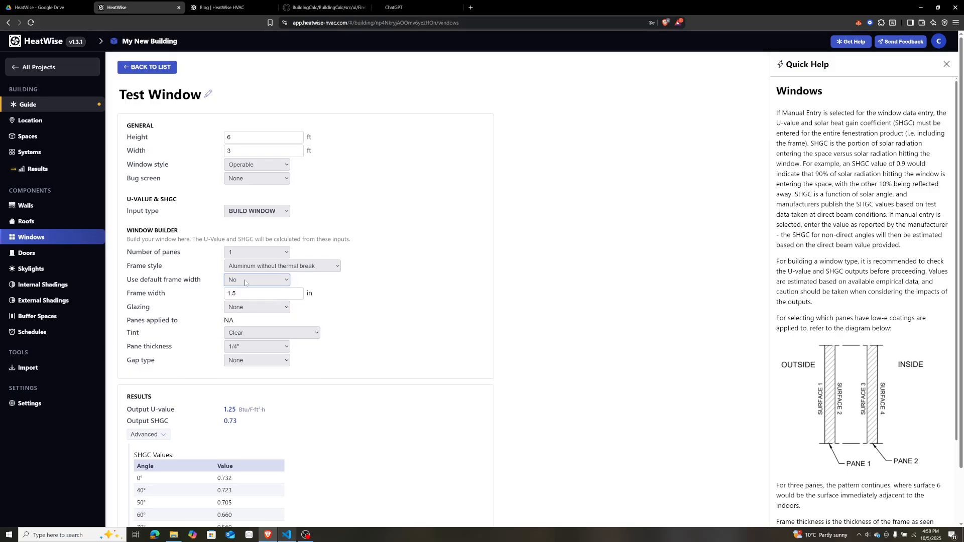
pyautogui.click(245, 282)
pyautogui.click(242, 292)
pyautogui.click(152, 307)
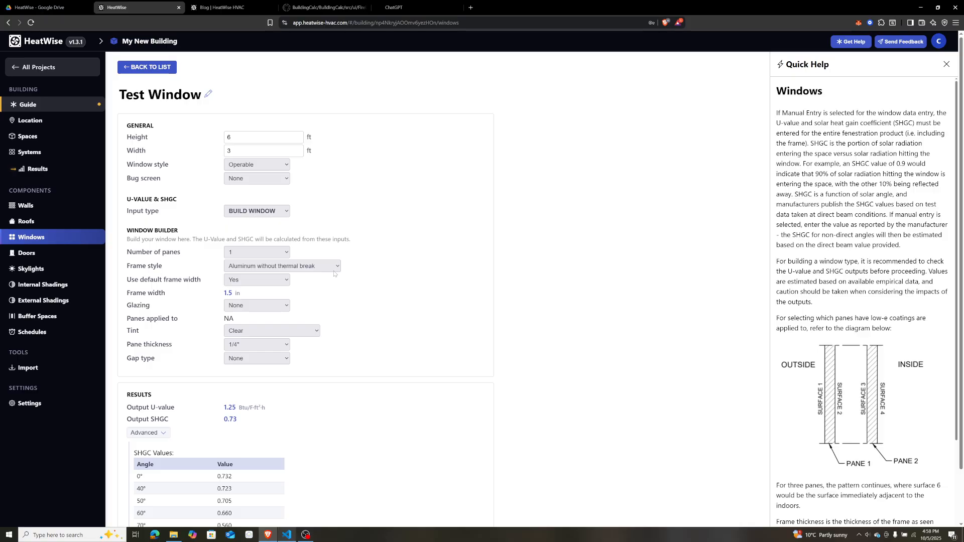
# - Set the window style to Fixed and view the number of panes options available for it
pyautogui.click(250, 169)
pyautogui.click(248, 179)
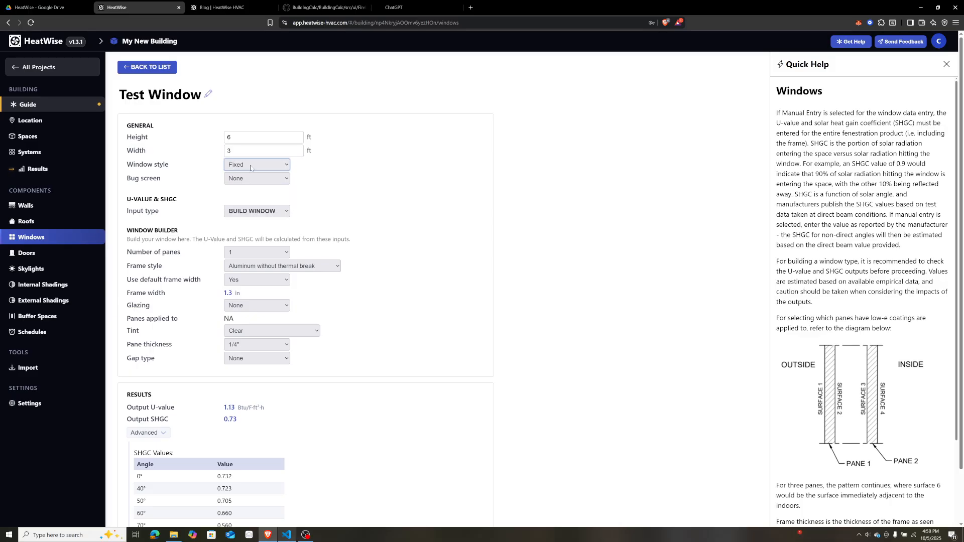
pyautogui.click(251, 168)
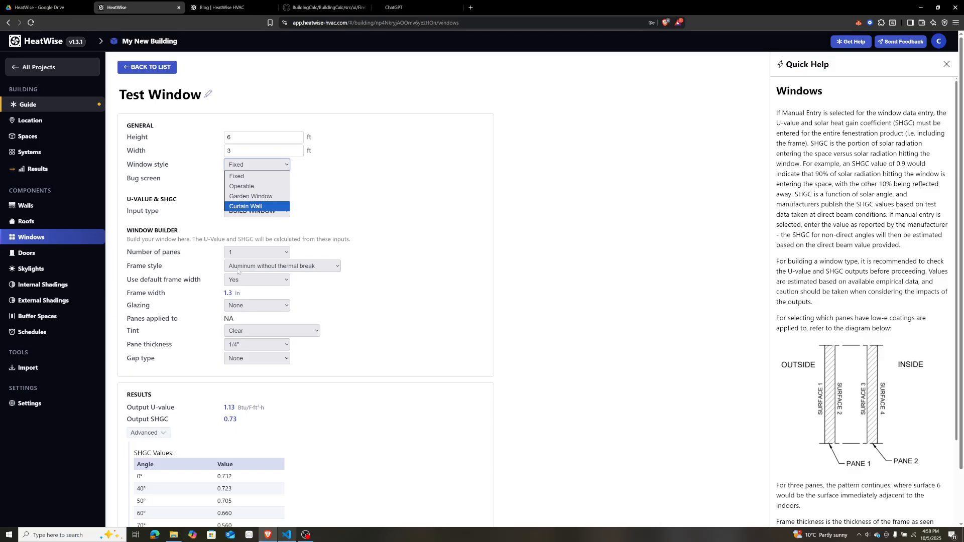
pyautogui.click(265, 240)
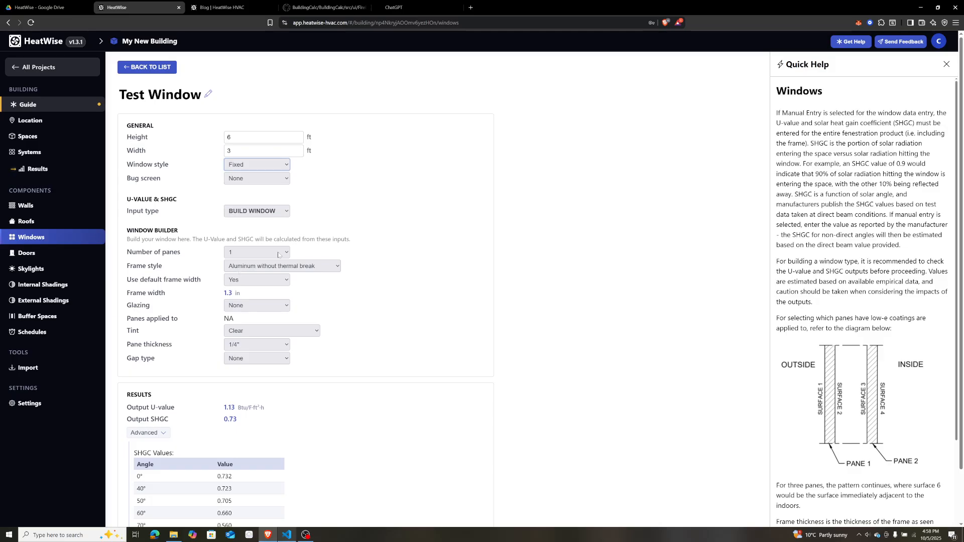
pyautogui.click(279, 254)
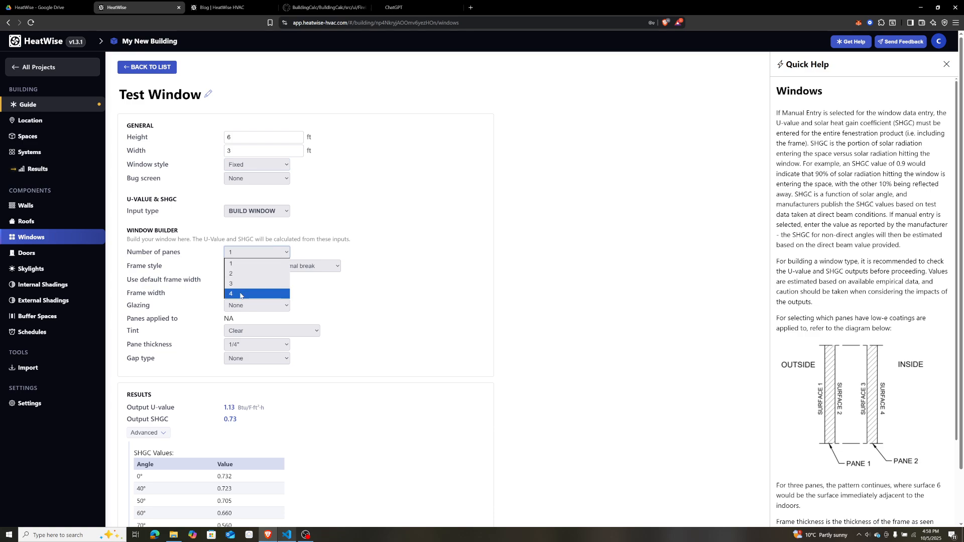
pyautogui.click(304, 182)
# - Try the Garden Window style, check its number of panes options, and return the window style to Fixed
pyautogui.click(279, 167)
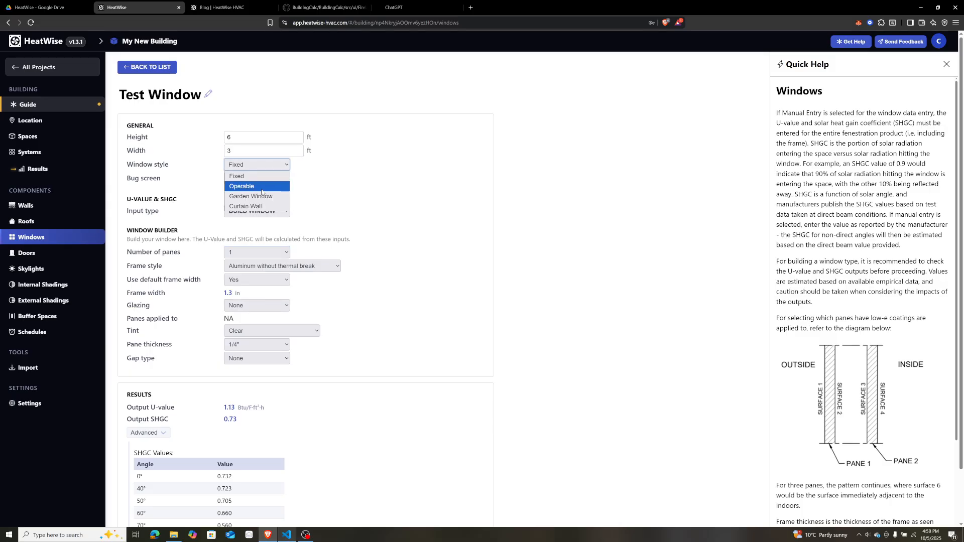
pyautogui.click(261, 197)
pyautogui.click(256, 252)
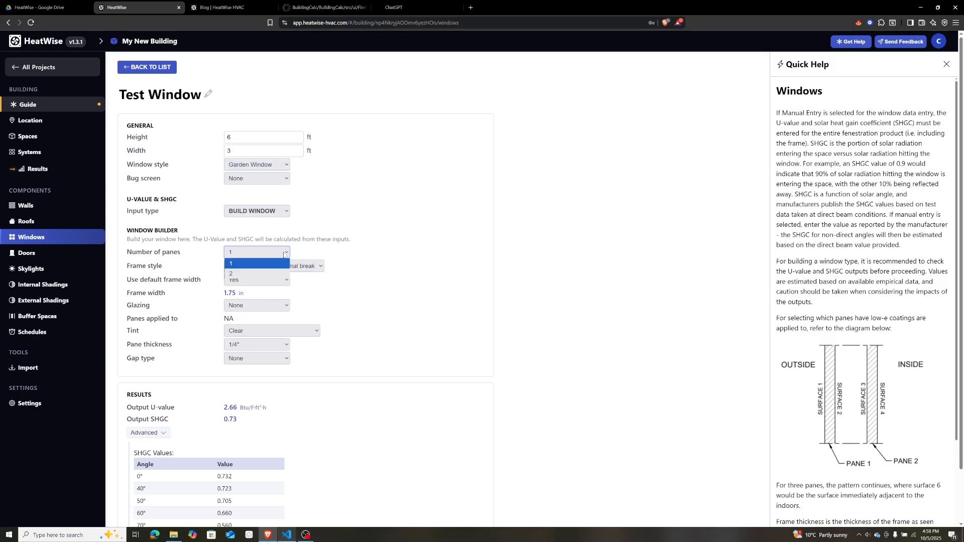
pyautogui.click(254, 265)
pyautogui.click(281, 166)
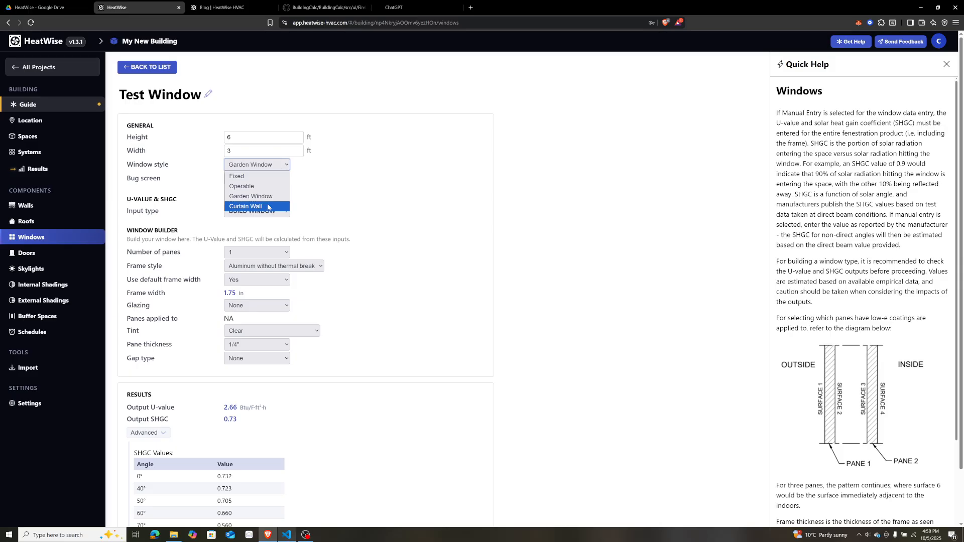
pyautogui.click(251, 178)
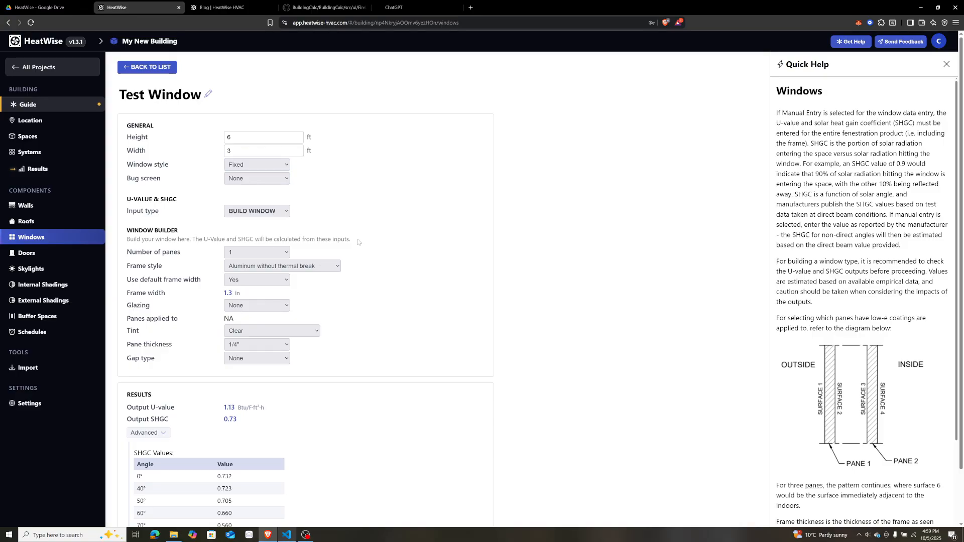
# - View the number of panes and frame style options for the fixed window, keeping Aluminum without thermal break
pyautogui.click(248, 251)
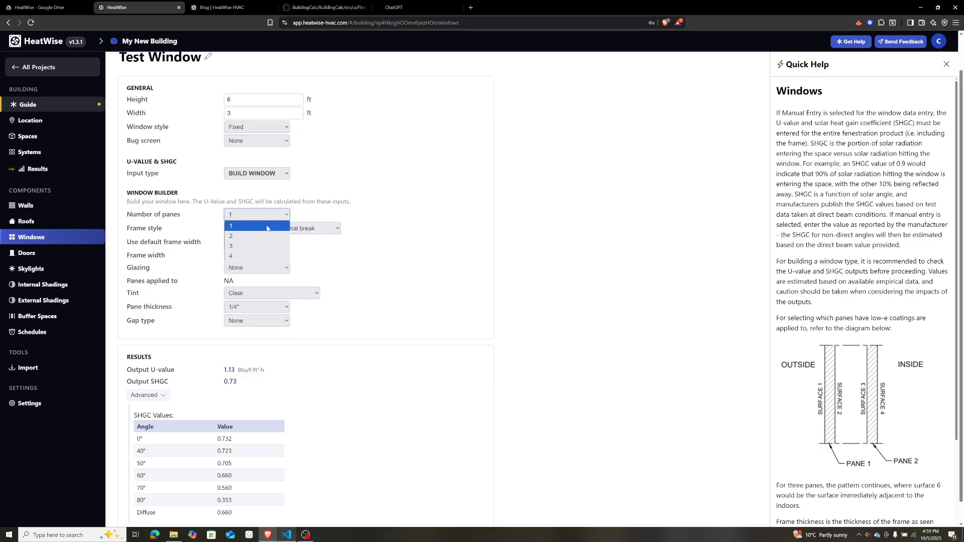
pyautogui.click(248, 248)
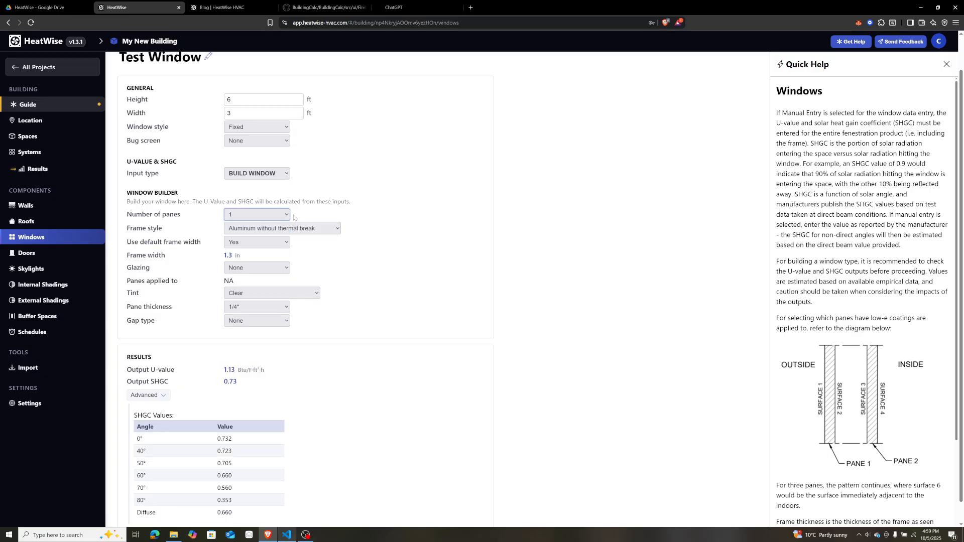
pyautogui.click(325, 230)
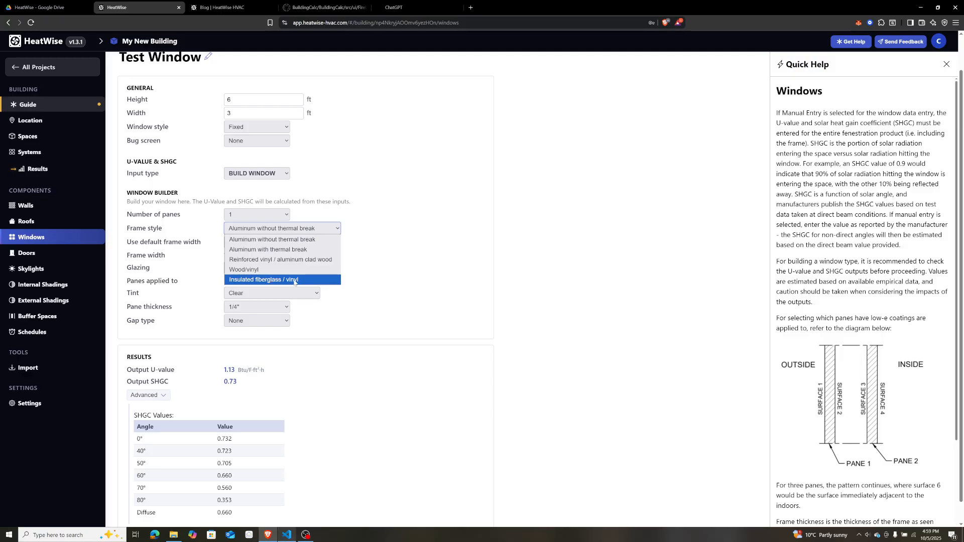
pyautogui.press('Escape')
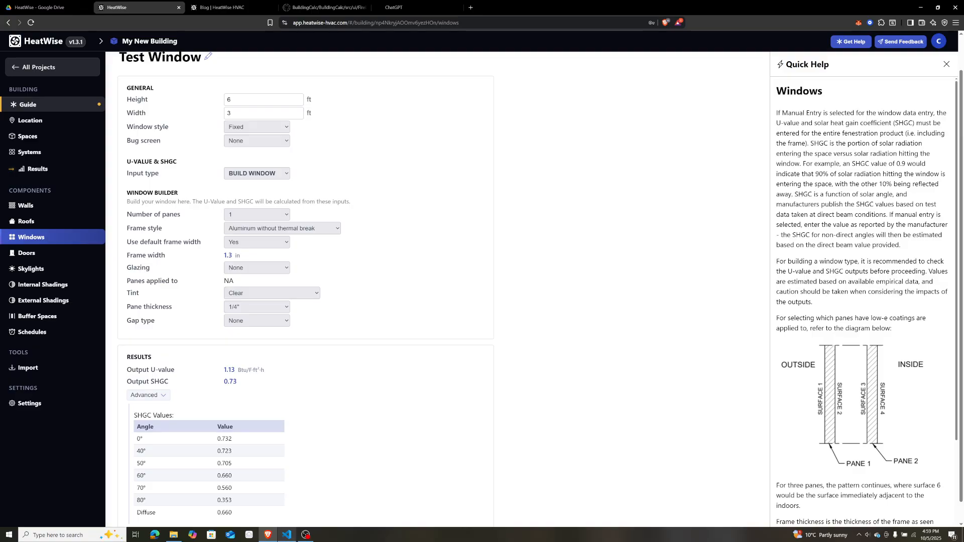
pyautogui.click(289, 232)
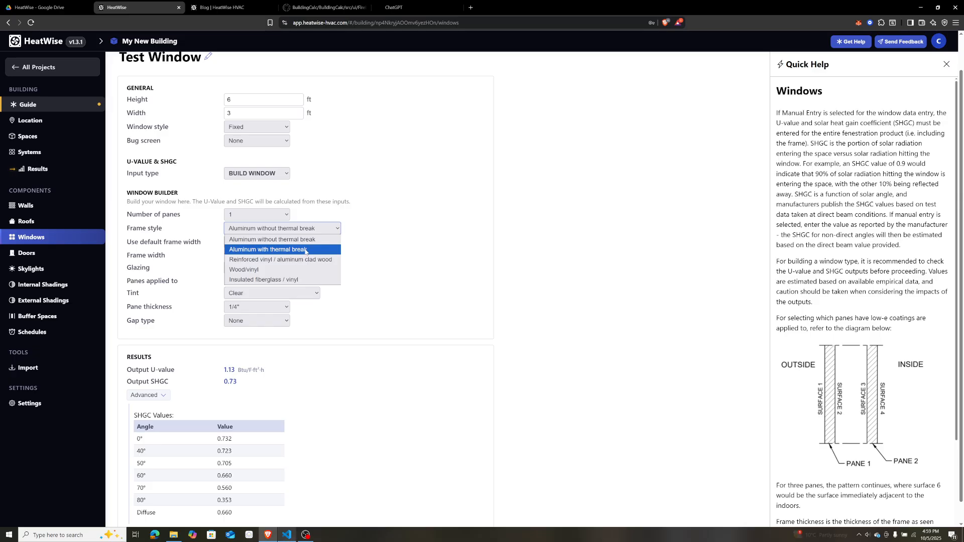
pyautogui.click(274, 241)
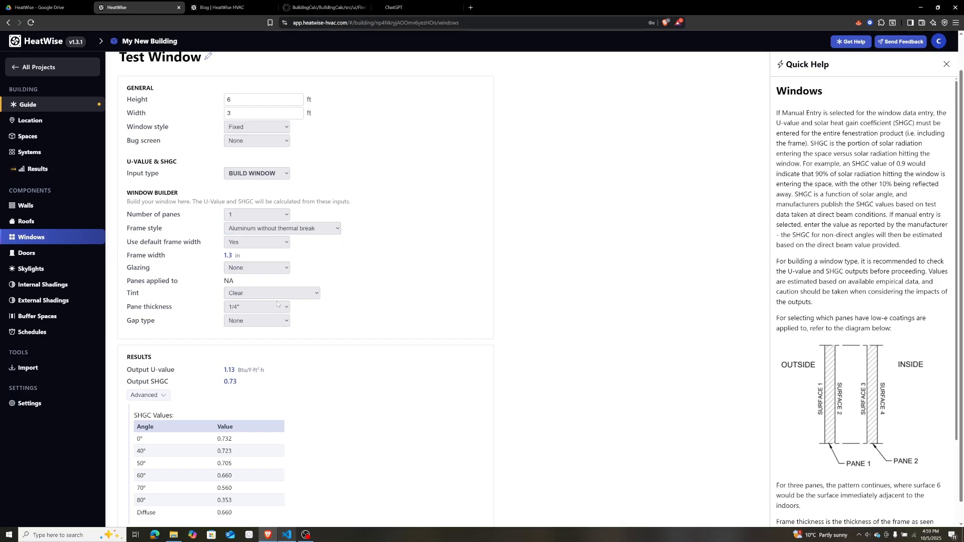
# - Change the frame style to Aluminum with thermal break and compare the output U-value before and after
pyautogui.doubleClick(230, 370)
pyautogui.click(240, 370)
pyautogui.click(260, 230)
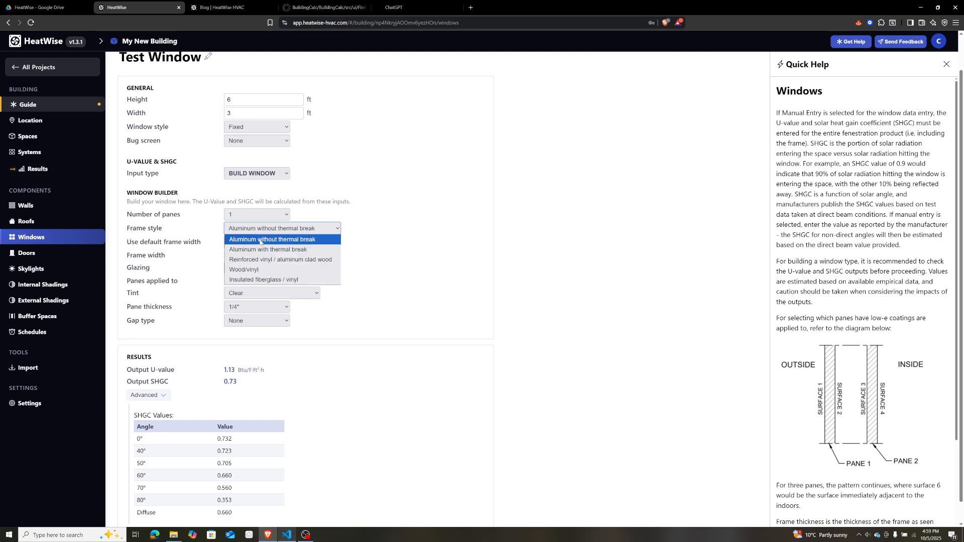
pyautogui.click(261, 249)
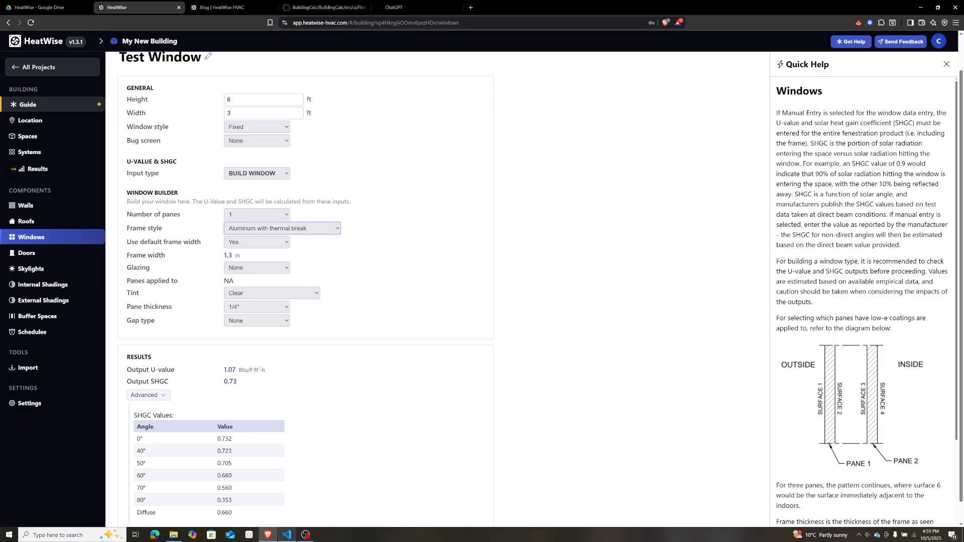
pyautogui.doubleClick(229, 370)
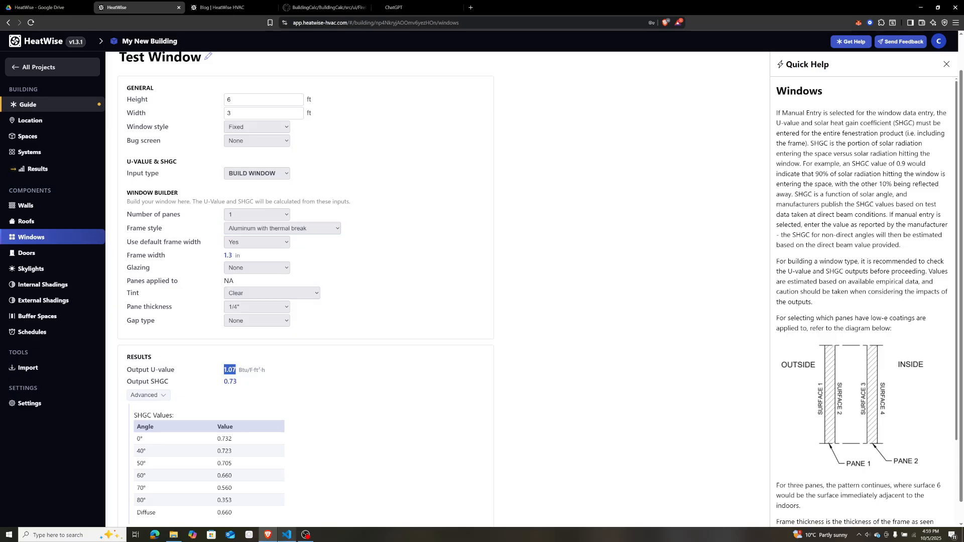
# - Set the number of panes to 2 and compare the aluminum frame styles without and with thermal break
pyautogui.click(257, 215)
pyautogui.click(257, 236)
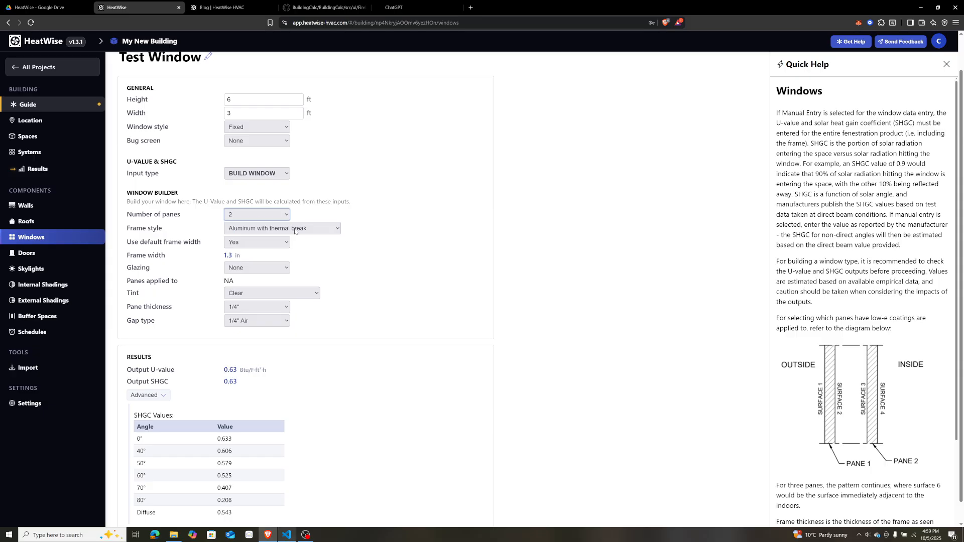
pyautogui.click(281, 229)
pyautogui.click(281, 240)
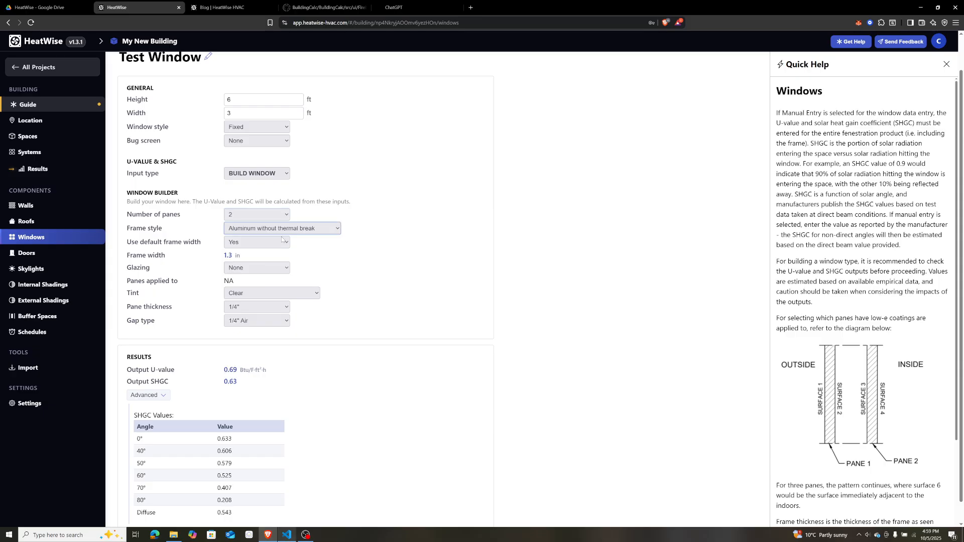
pyautogui.click(281, 229)
pyautogui.click(282, 250)
# - Set the frame style to Wood/vinyl and review the other frame style options
pyautogui.click(276, 230)
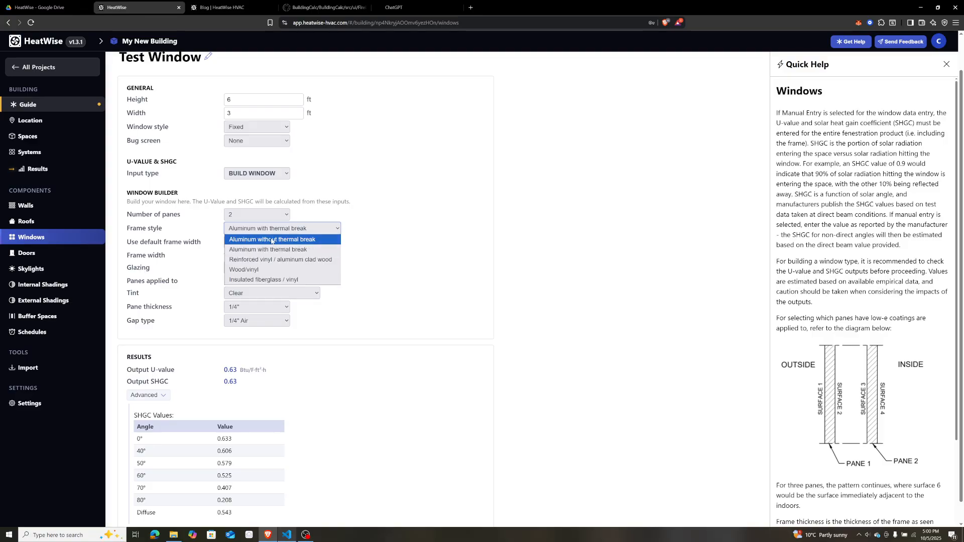
pyautogui.click(246, 270)
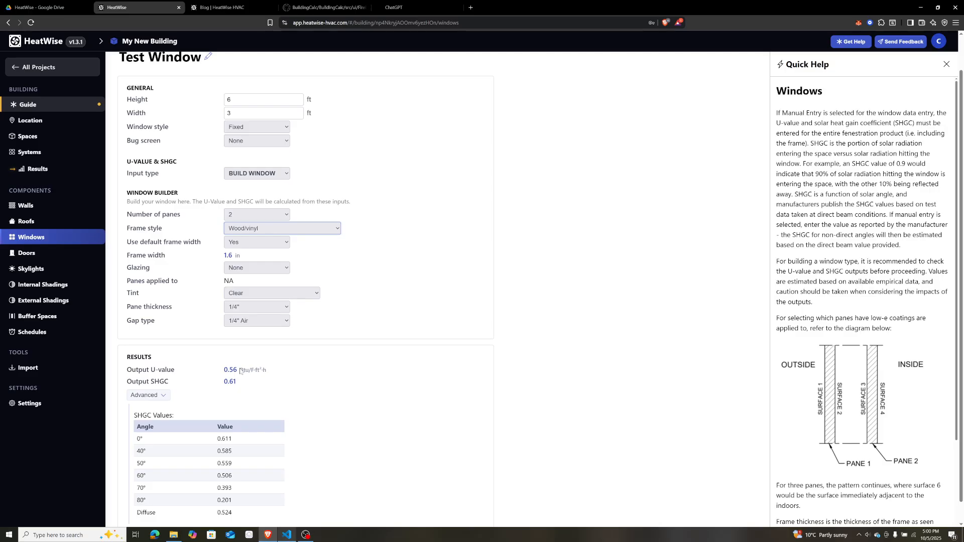
pyautogui.click(273, 230)
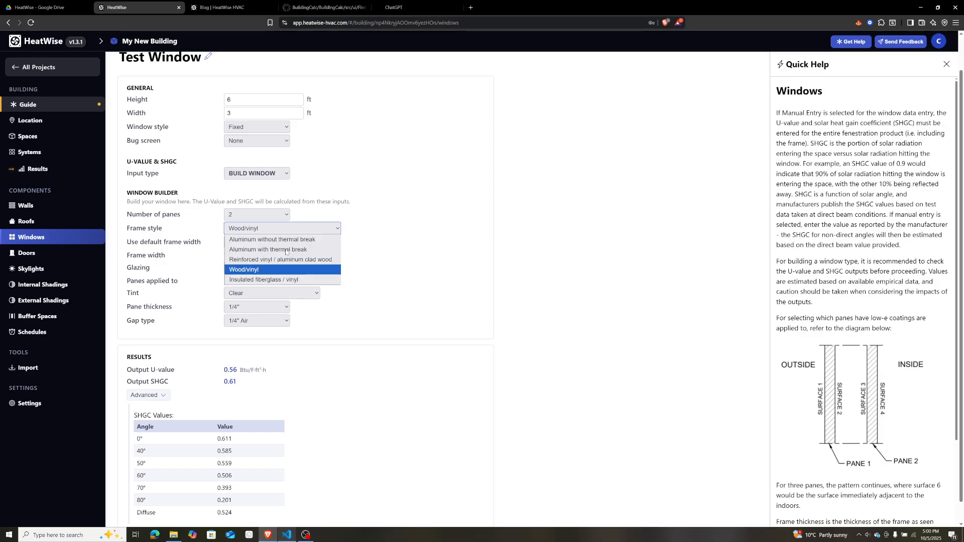
pyautogui.click(257, 340)
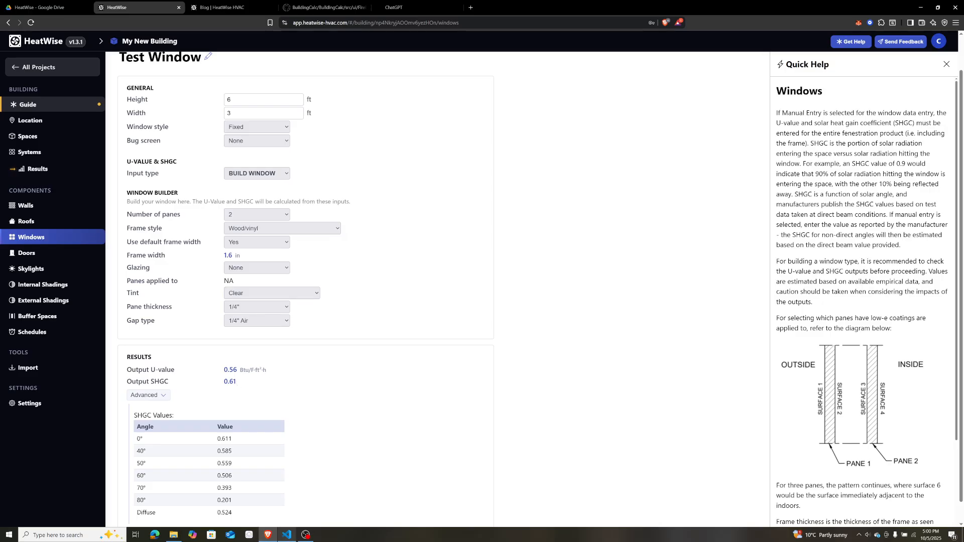
# - Examine the output U-value and output SHGC of the built window and view the available input types
pyautogui.moveTo(238, 369); pyautogui.dragTo(222, 369)
pyautogui.click(223, 371)
pyautogui.doubleClick(230, 370)
pyautogui.click(267, 372)
pyautogui.click(280, 177)
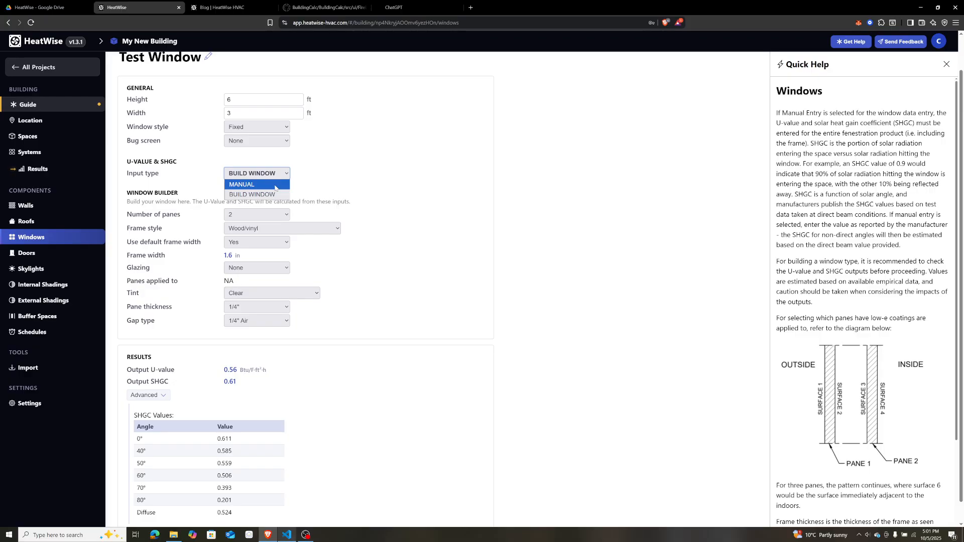
pyautogui.click(341, 185)
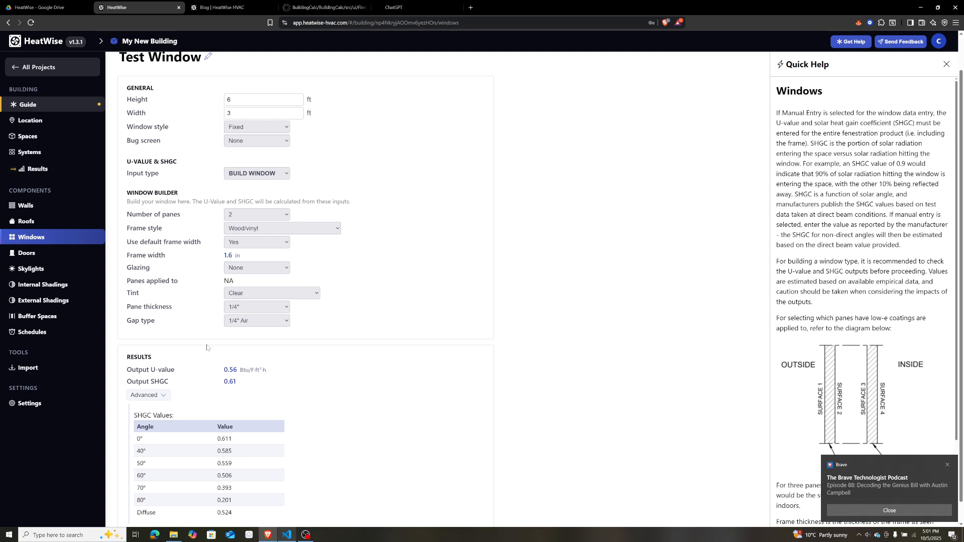
pyautogui.doubleClick(235, 383)
pyautogui.click(248, 384)
pyautogui.moveTo(224, 369); pyautogui.dragTo(232, 370)
# - Switch the U-value and SHGC input type to MANUAL and set the total window SHGC to 0.61
pyautogui.click(269, 175)
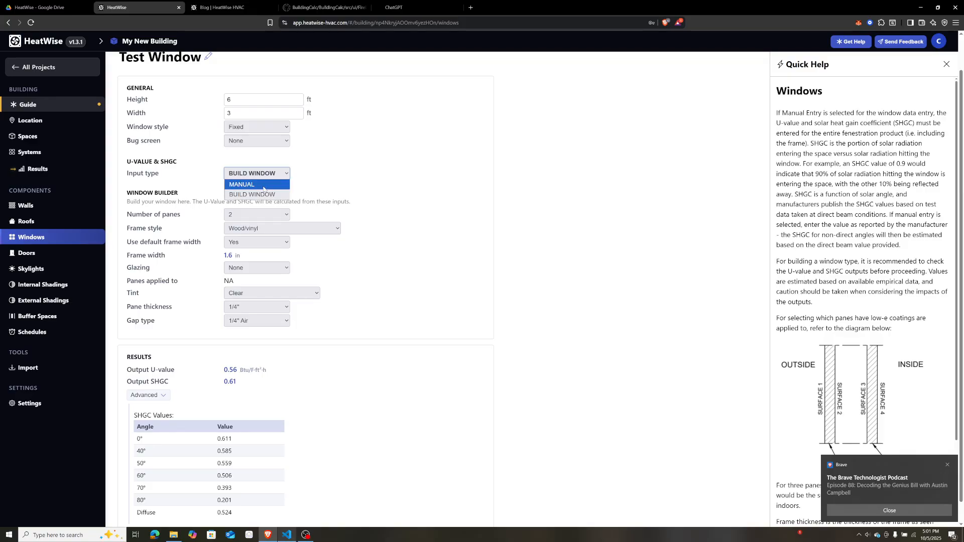
pyautogui.click(263, 185)
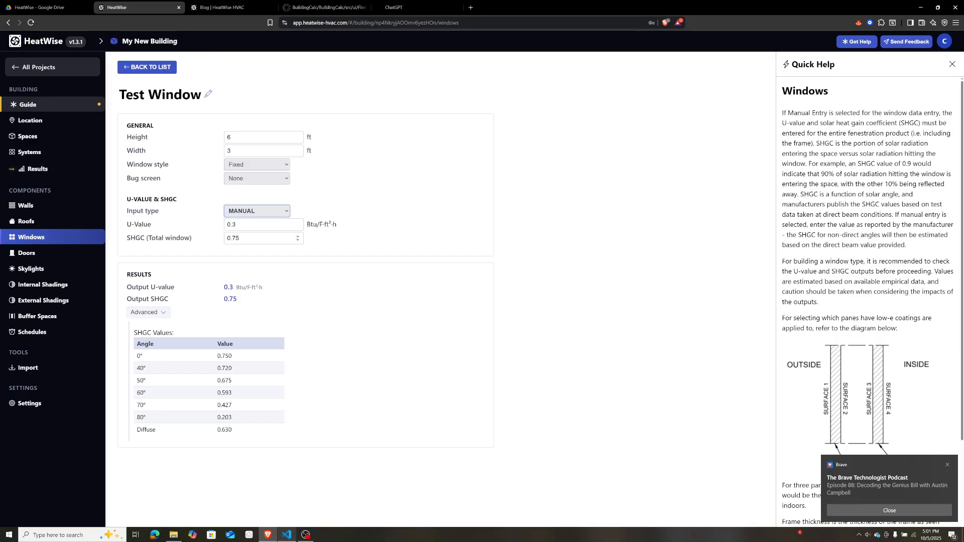
pyautogui.click(261, 238)
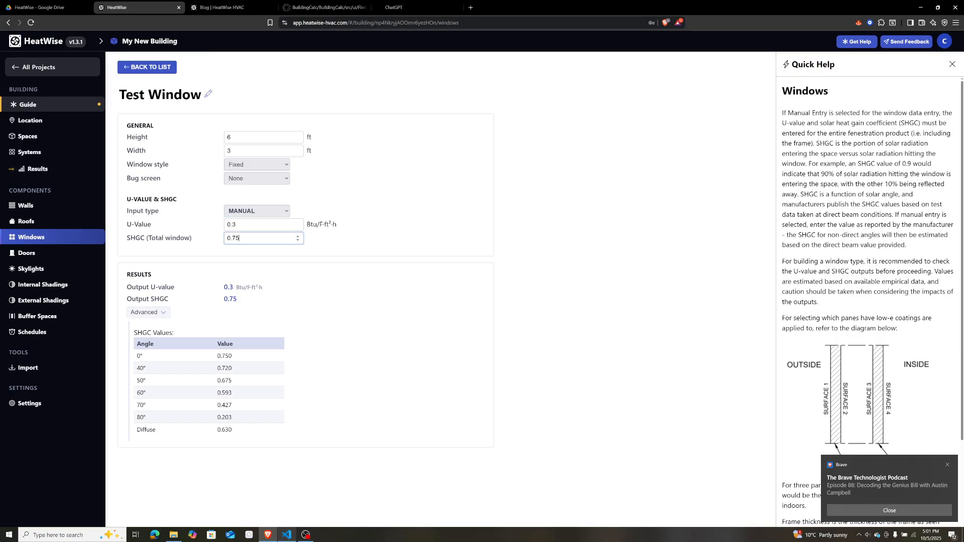
pyautogui.press('BackSpace')
pyautogui.press('BackSpace')
pyautogui.write('61')
pyautogui.click(358, 272)
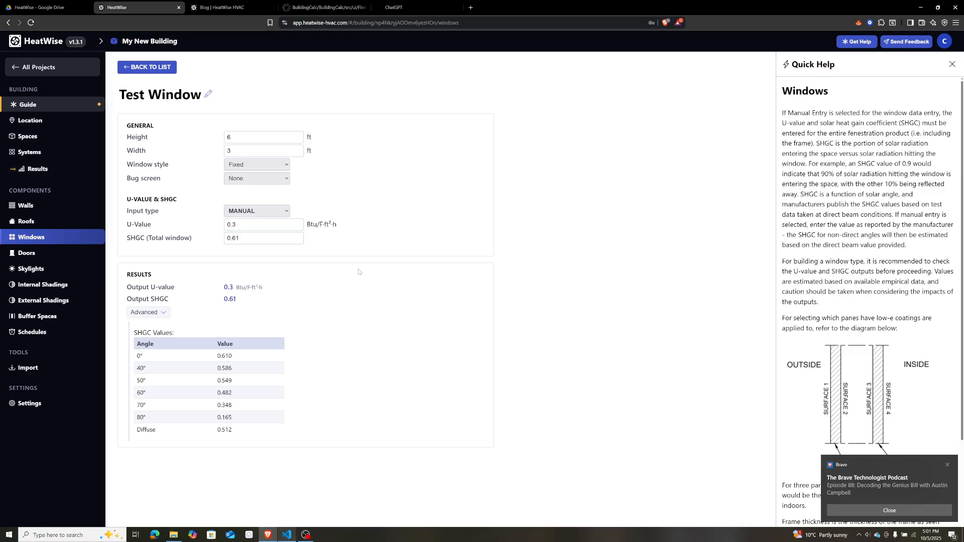
# - Switch the input type back to BUILD WINDOW and dismiss the browser notification
pyautogui.click(264, 215)
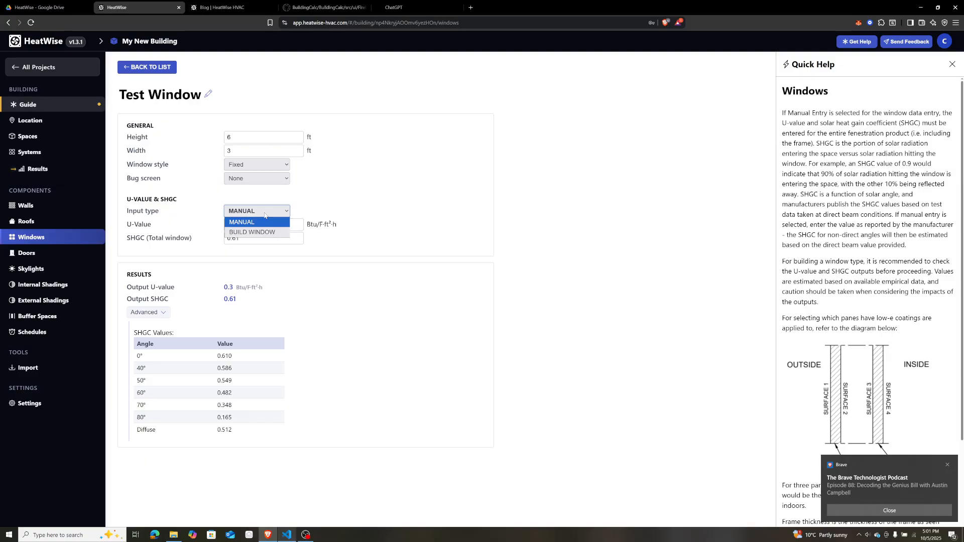
pyautogui.click(259, 232)
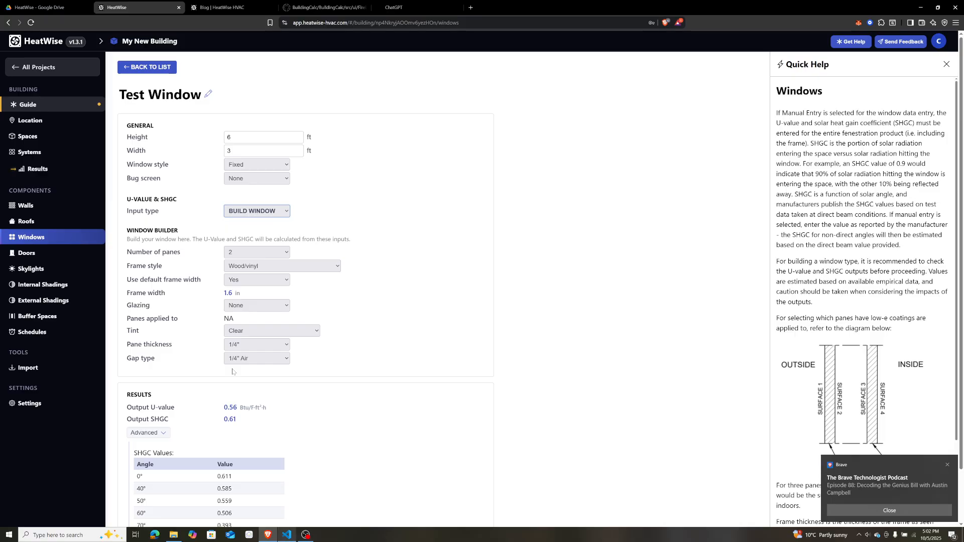
pyautogui.click(848, 511)
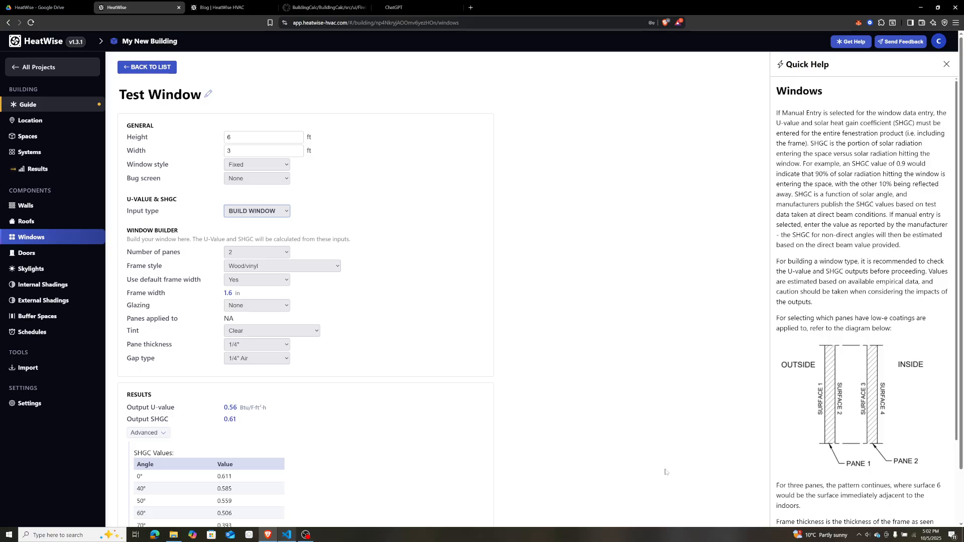
# - Review the pane surface diagram in the help text and the available options for number of panes and frame style
pyautogui.click(352, 259)
pyautogui.click(286, 255)
pyautogui.click(305, 256)
pyautogui.scroll(-1, 792, 332)
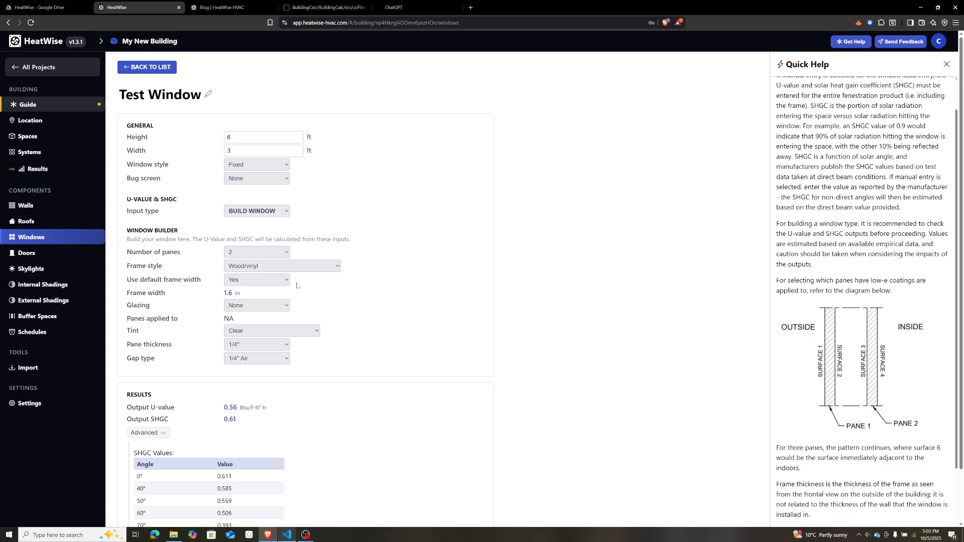
pyautogui.click(271, 252)
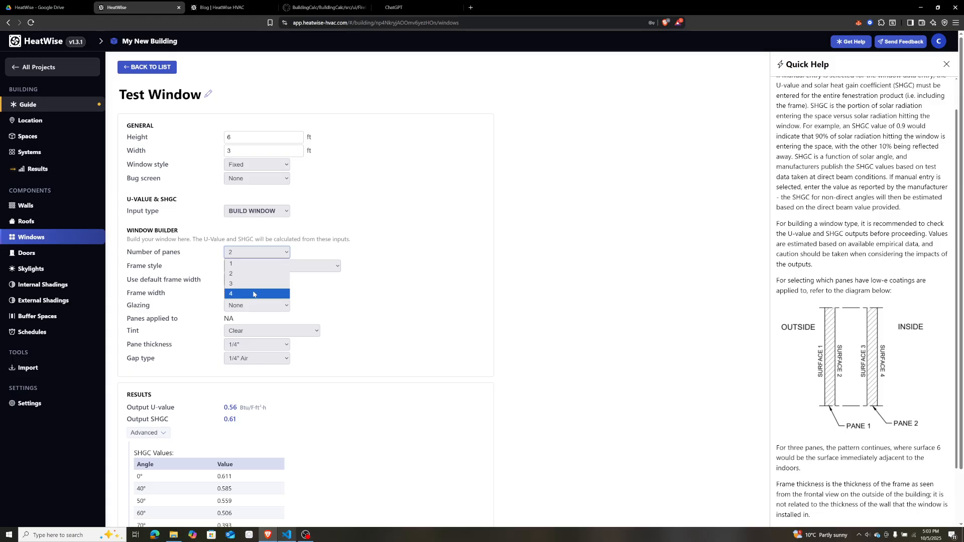
pyautogui.click(280, 247)
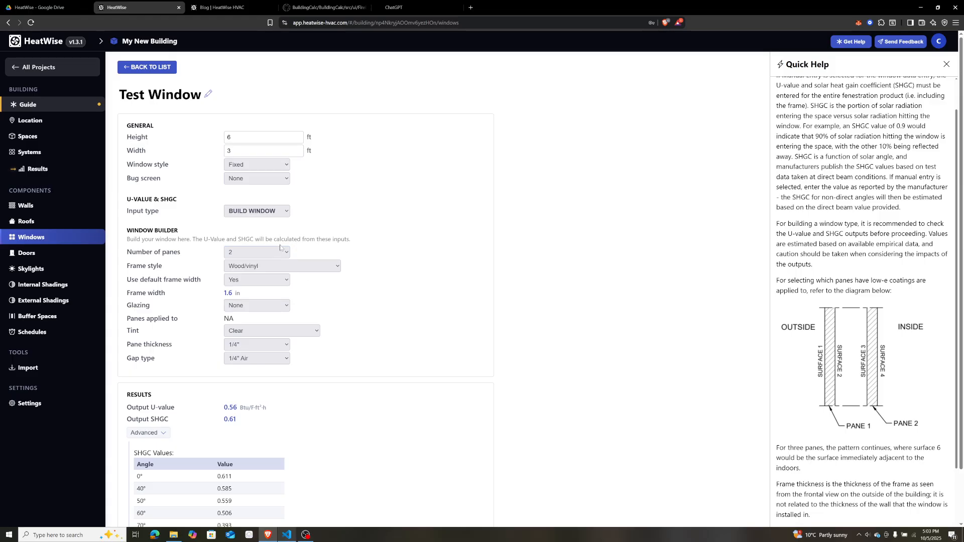
pyautogui.click(311, 266)
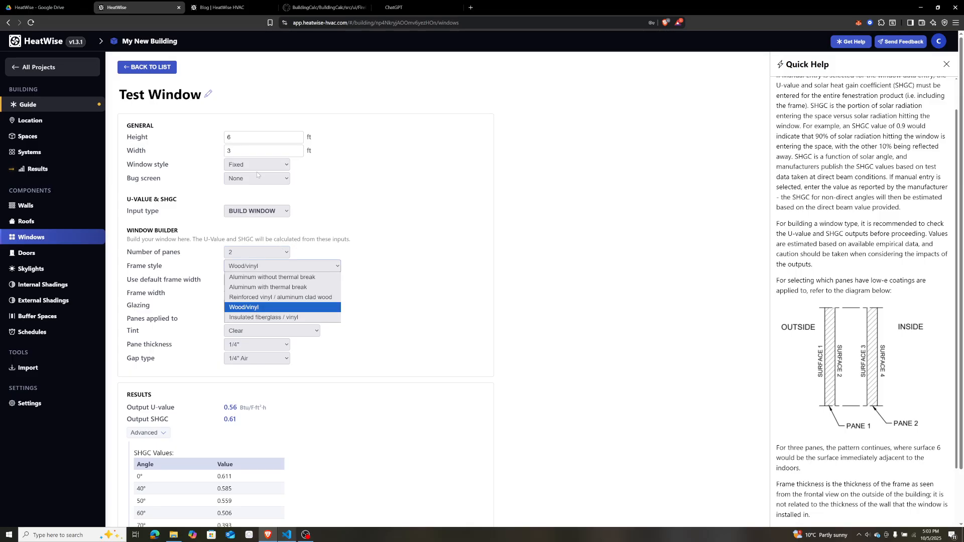
# - Set the window style to Curtain Wall and the frame style to Structural Glazing
pyautogui.click(264, 166)
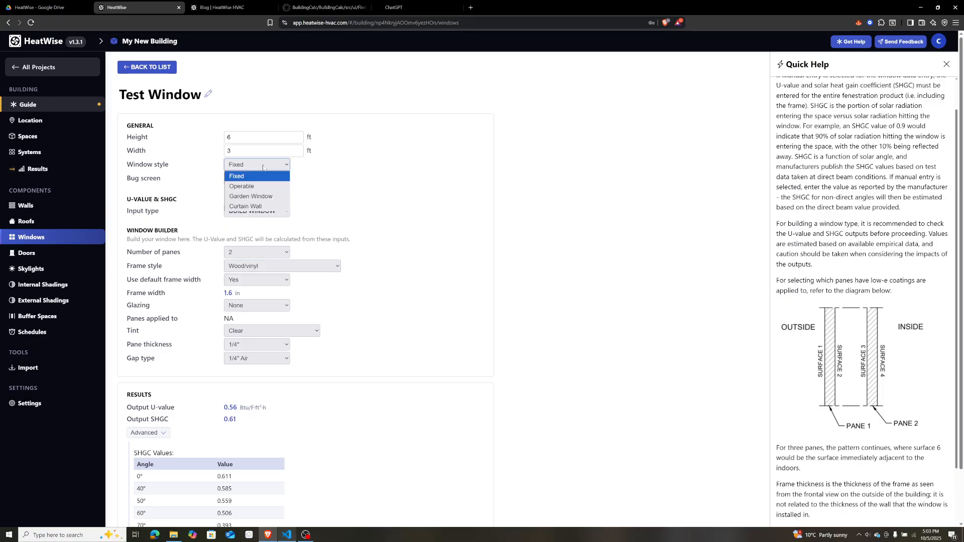
pyautogui.click(256, 207)
pyautogui.click(320, 266)
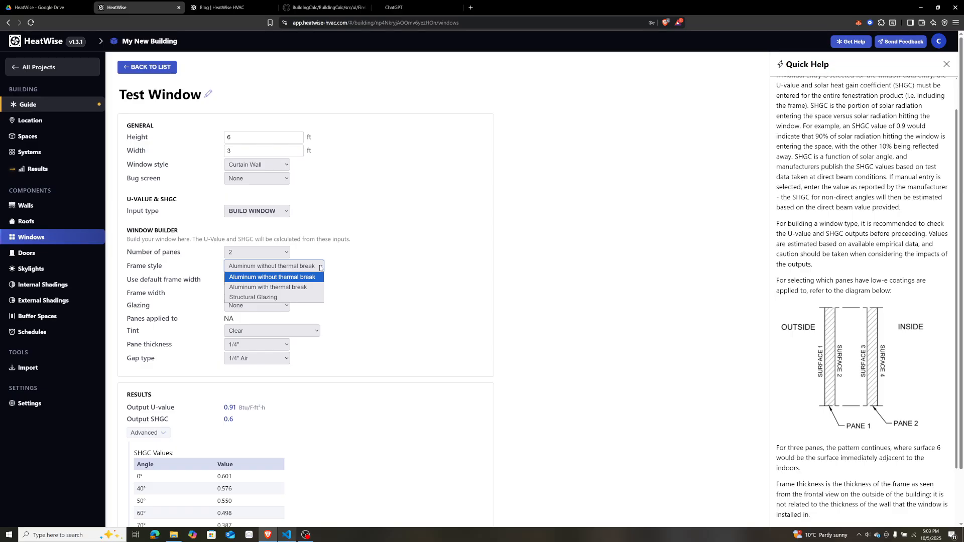
pyautogui.click(273, 298)
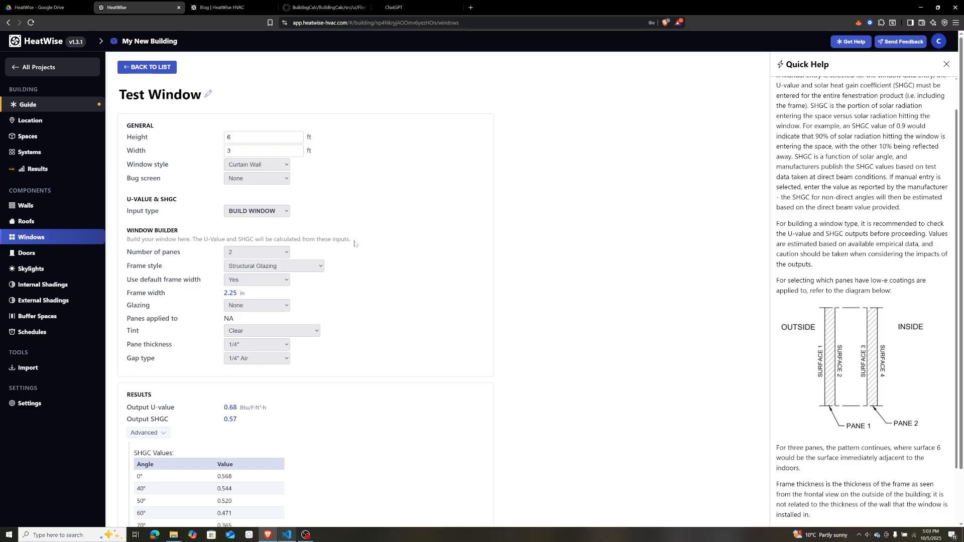
# - Turn off the default frame width and set a custom frame width of 2.5 in
pyautogui.click(277, 281)
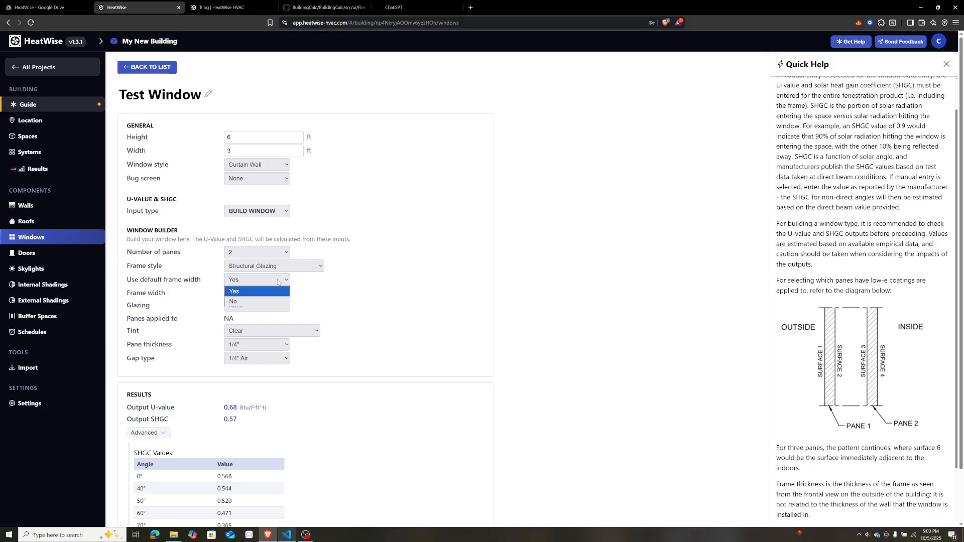
pyautogui.click(246, 292)
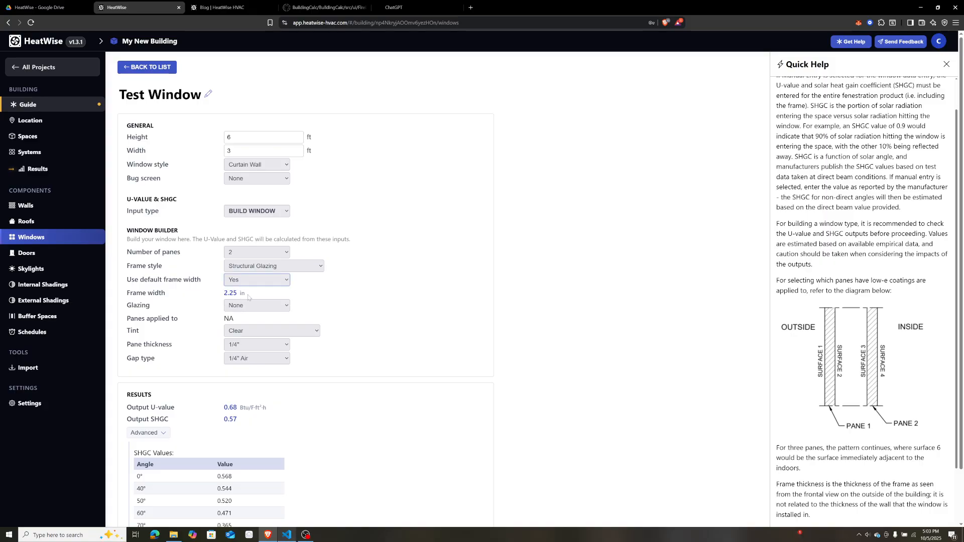
pyautogui.click(256, 279)
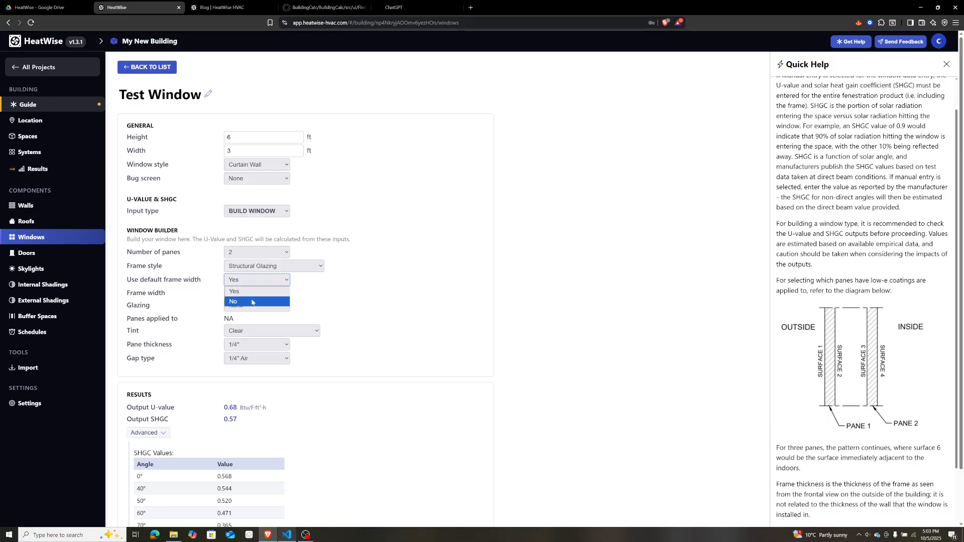
pyautogui.click(253, 304)
pyautogui.press('Tab')
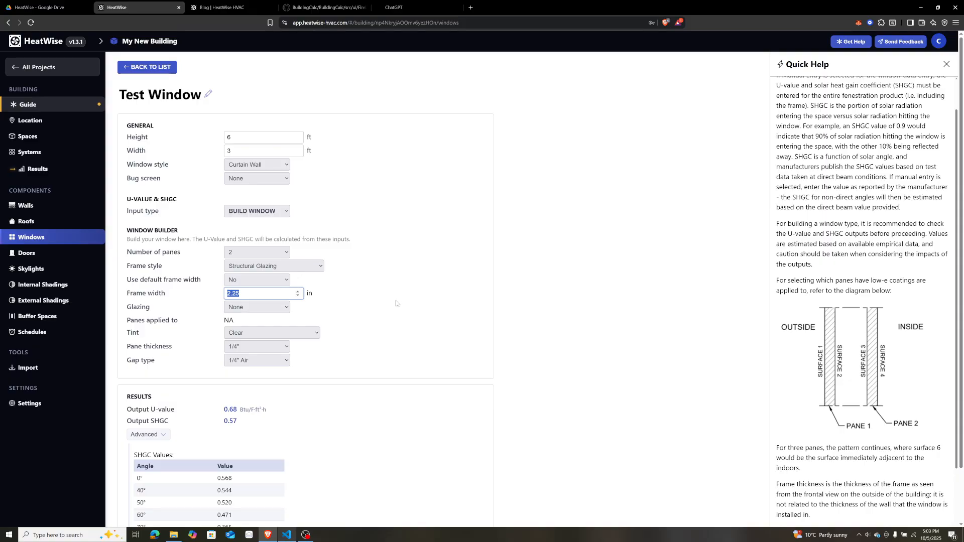
pyautogui.write('2.5')
pyautogui.click(439, 301)
# - Compare the glazing options for 2 and 3 panes, finishing with the number of panes at 2
pyautogui.click(273, 311)
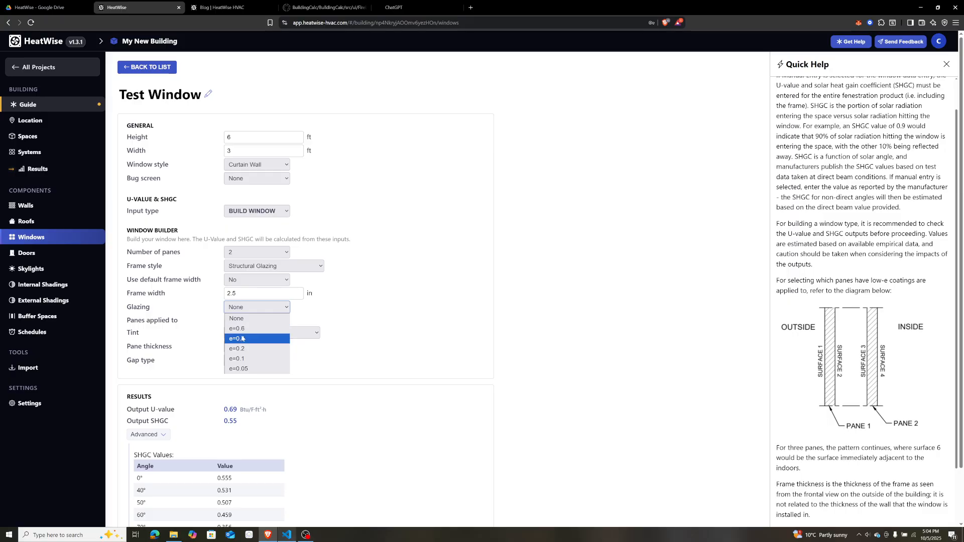
pyautogui.click(260, 313)
pyautogui.click(275, 254)
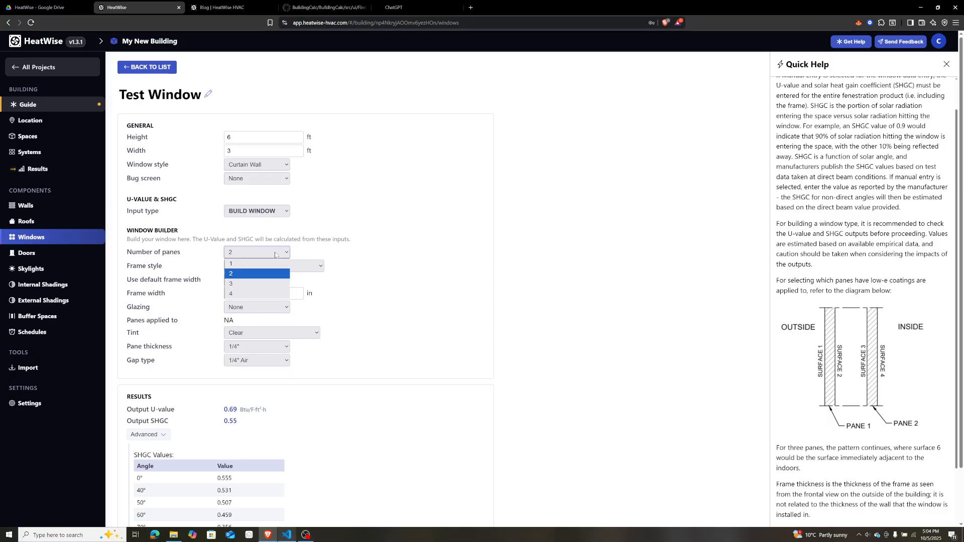
pyautogui.click(258, 284)
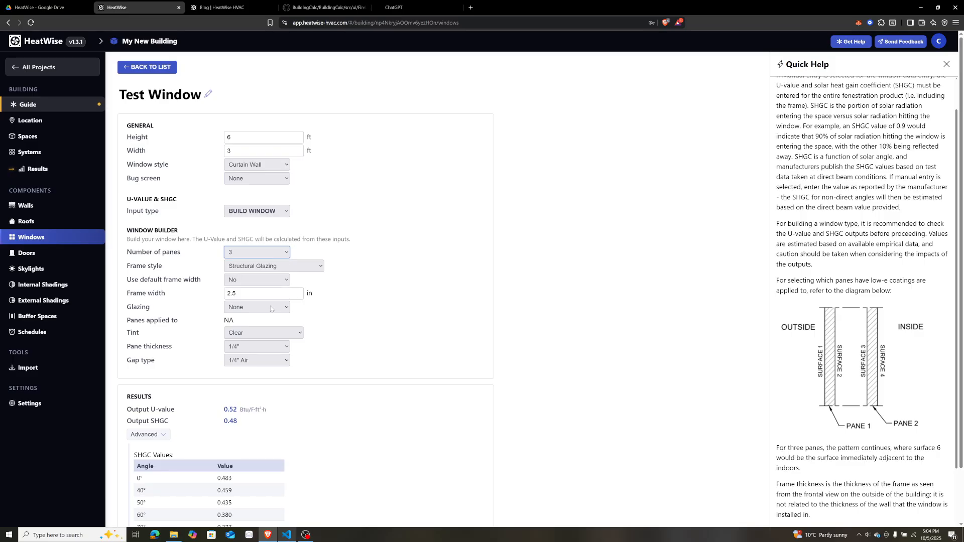
pyautogui.click(270, 307)
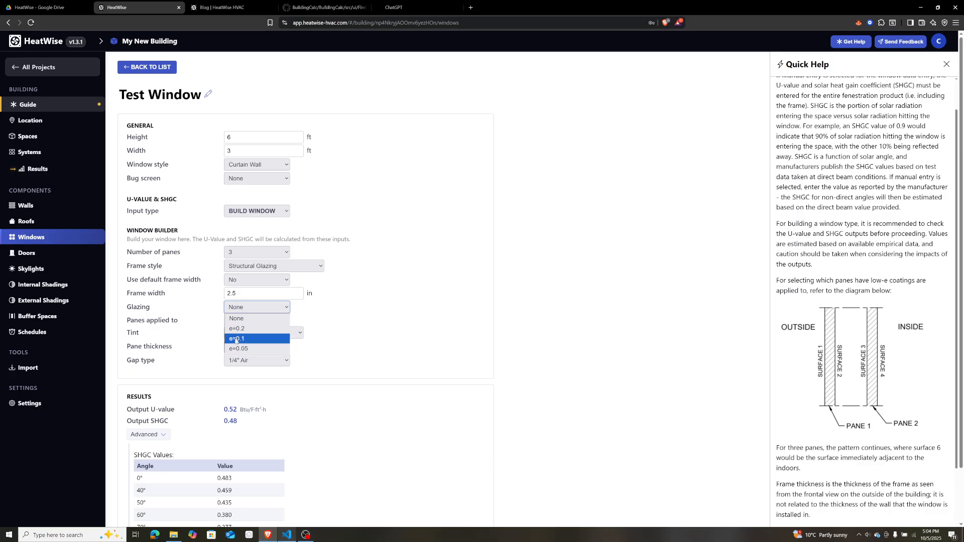
pyautogui.click(257, 255)
pyautogui.click(251, 252)
pyautogui.click(249, 273)
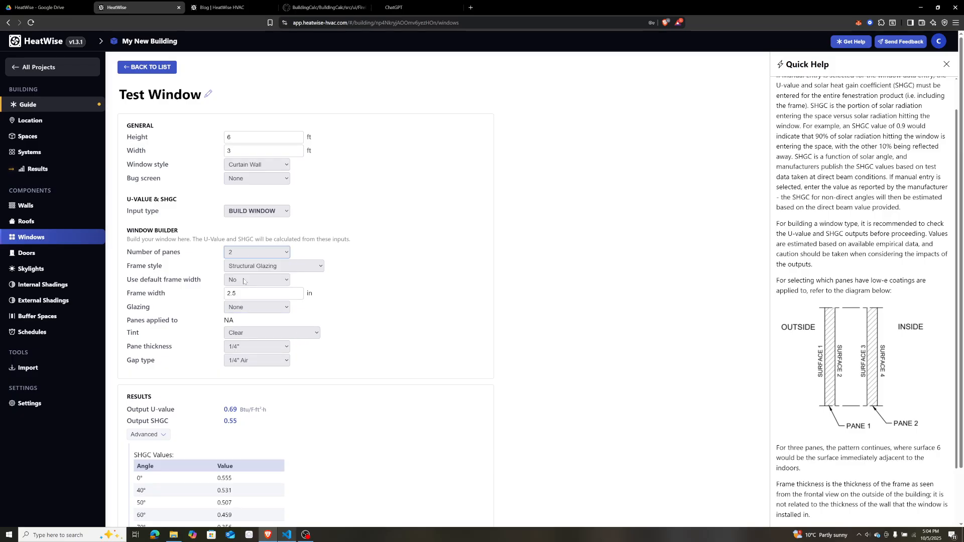
# - Set the glazing to e=0.4 and review the surfaces it can be applied to
pyautogui.click(247, 308)
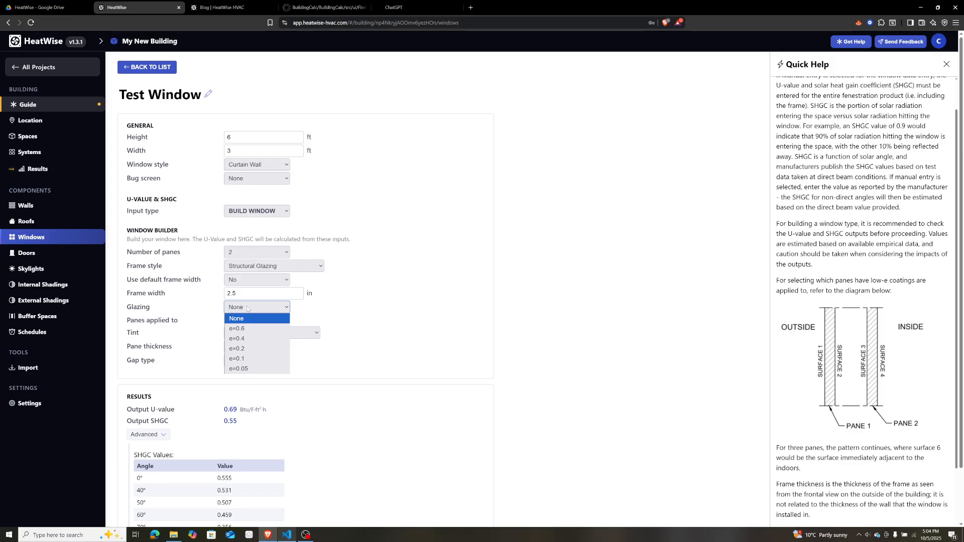
pyautogui.click(246, 340)
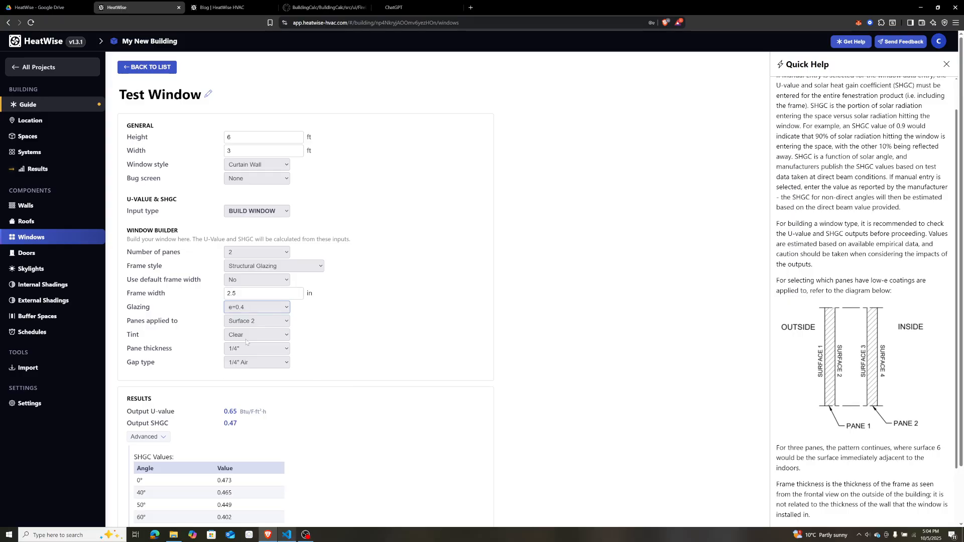
pyautogui.click(349, 310)
pyautogui.click(268, 323)
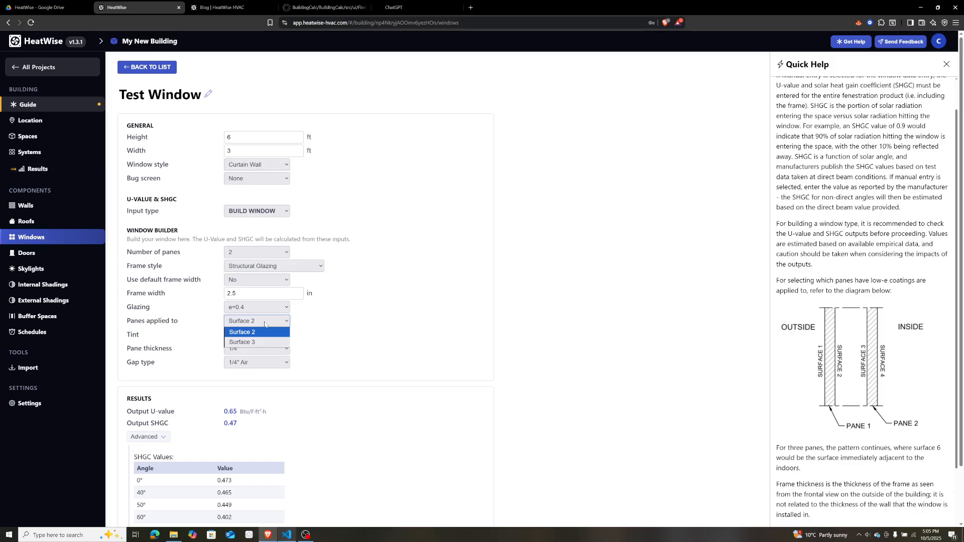
pyautogui.click(264, 323)
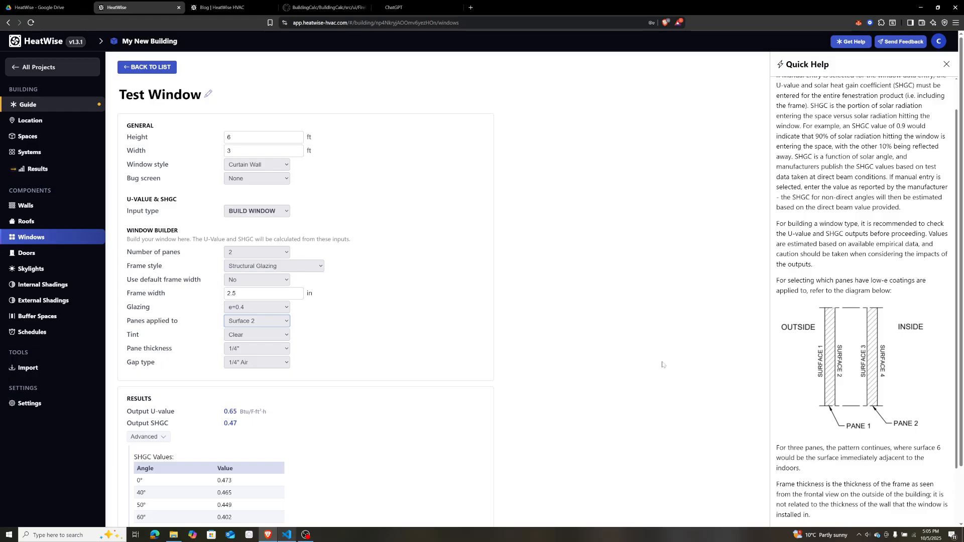
pyautogui.click(368, 321)
# - Compare the tint options and output SHGC with the coating on Surface 2 and on Surface 3
pyautogui.click(276, 335)
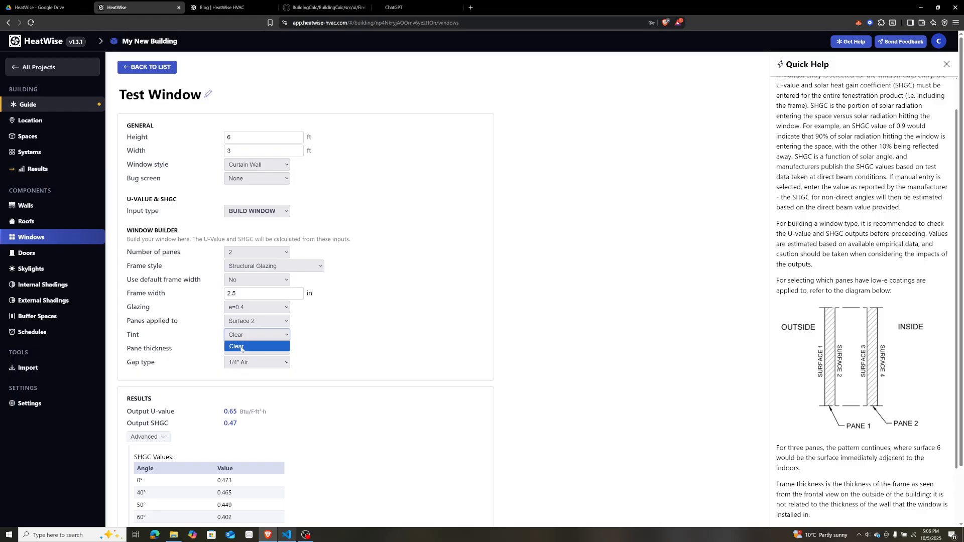
pyautogui.click(241, 348)
pyautogui.click(273, 323)
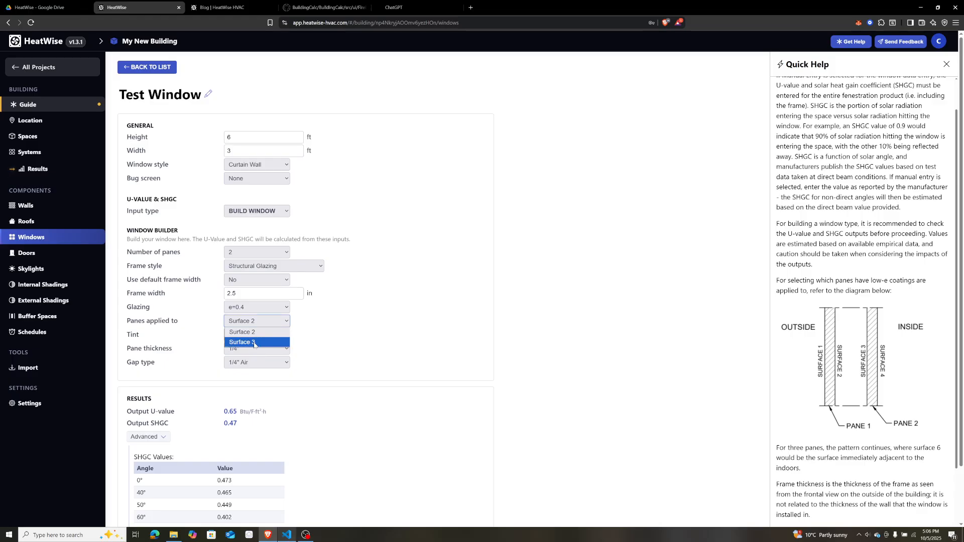
pyautogui.click(242, 342)
pyautogui.click(257, 334)
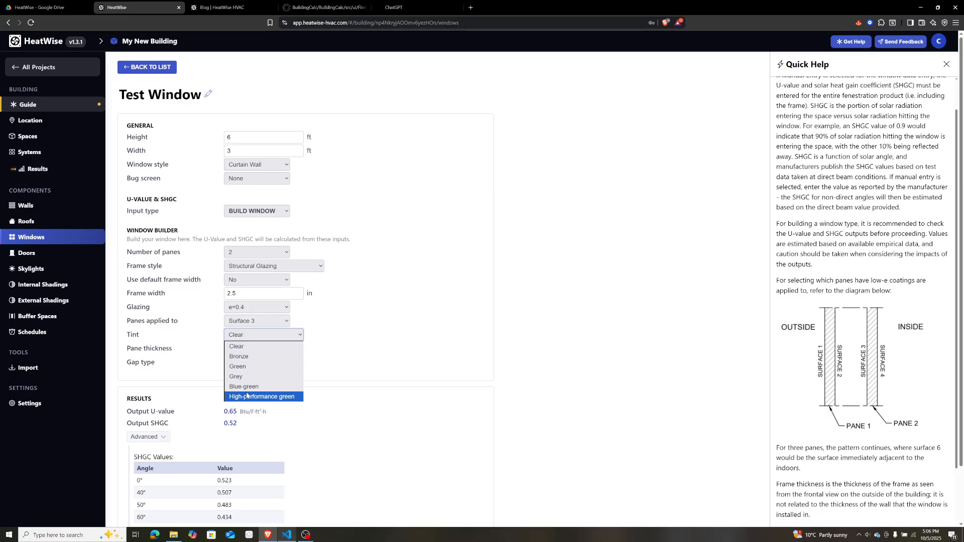
pyautogui.click(256, 321)
pyautogui.click(268, 333)
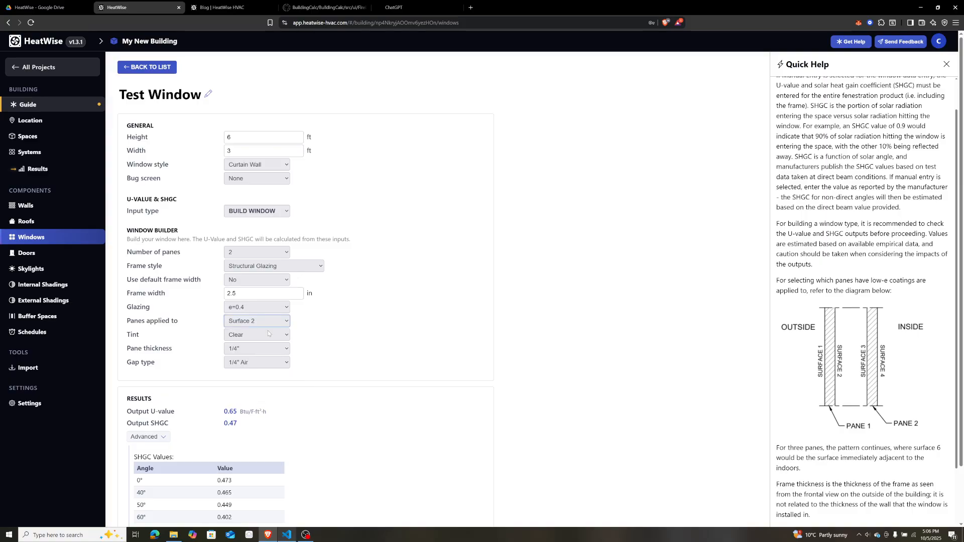
pyautogui.scroll(-2, 268, 333)
pyautogui.doubleClick(230, 361)
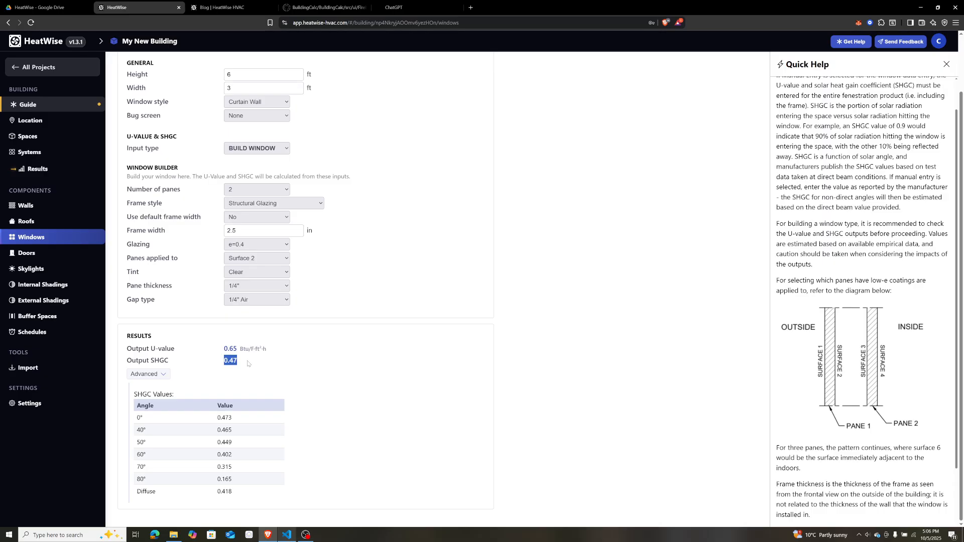
# - Apply the coating to Surface 3, set the tint to Grey, and view the other tint options
pyautogui.click(256, 259)
pyautogui.click(249, 279)
pyautogui.click(263, 272)
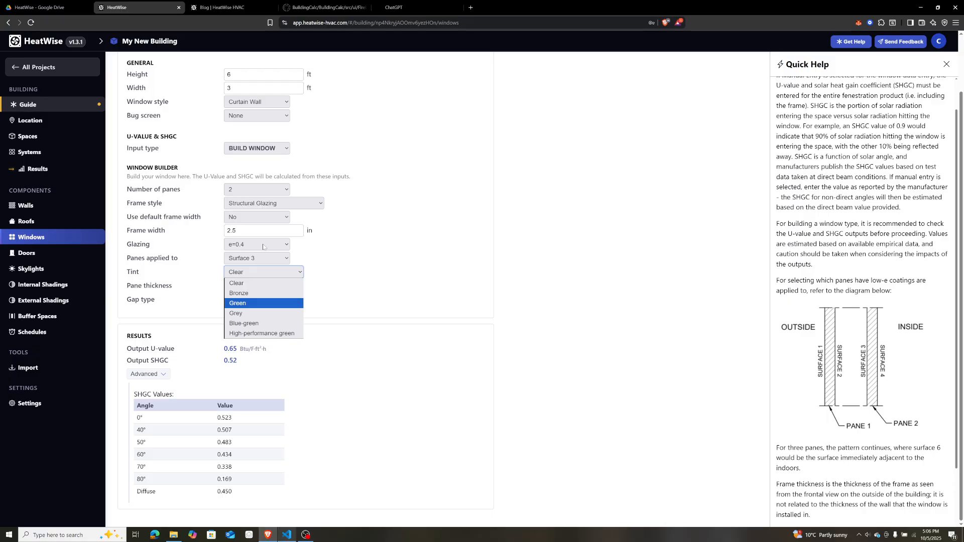
pyautogui.click(256, 316)
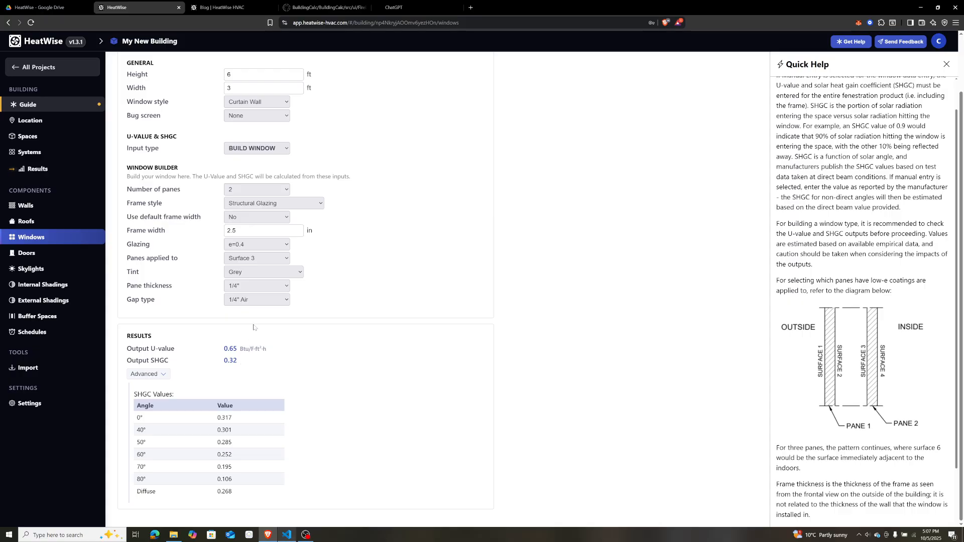
pyautogui.click(290, 273)
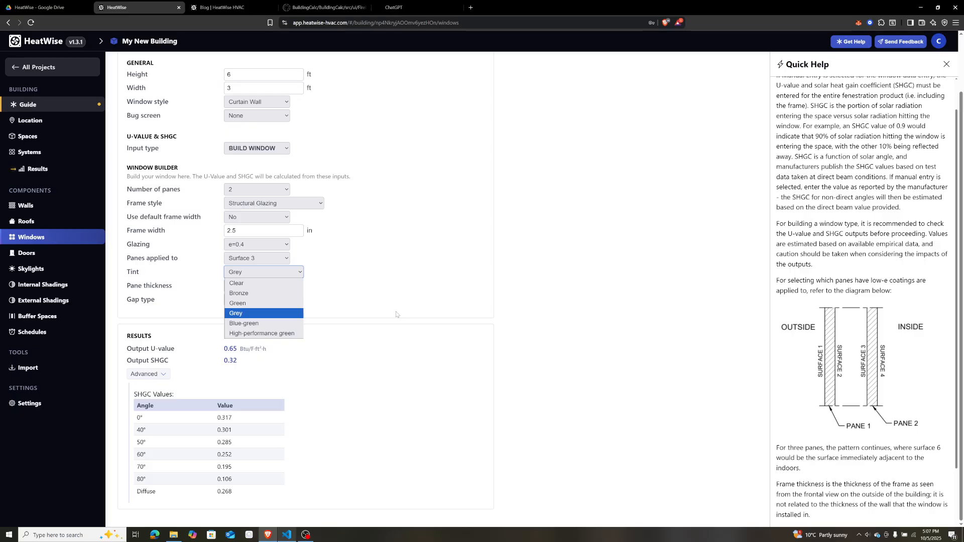
# - Compare the output SHGC for the Blue-green and High-performance green tints, finishing with the tint set to Bronze
pyautogui.click(258, 324)
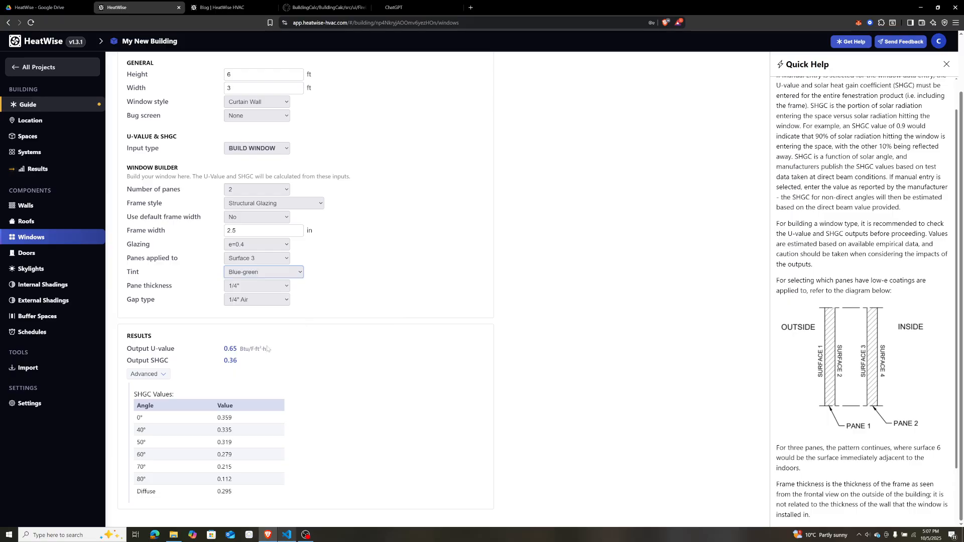
pyautogui.click(289, 273)
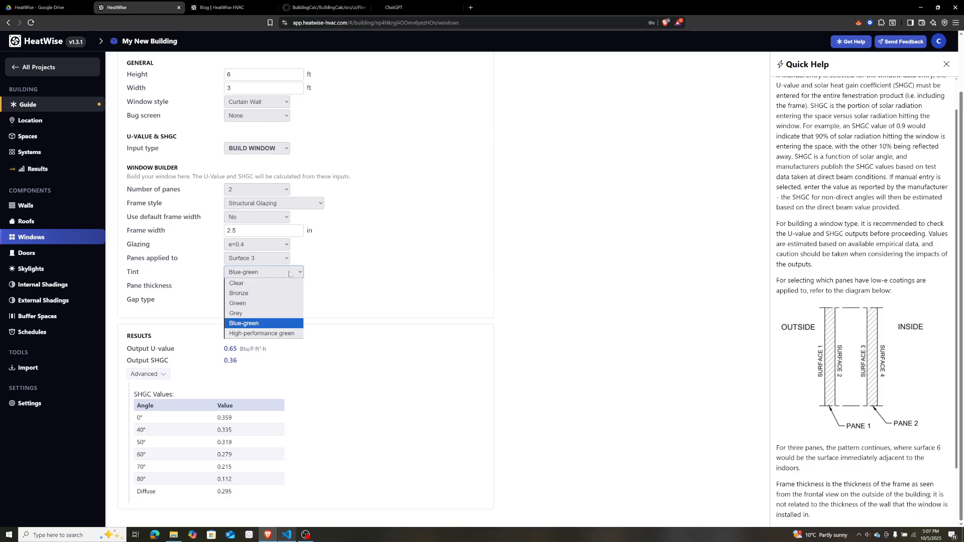
pyautogui.click(261, 333)
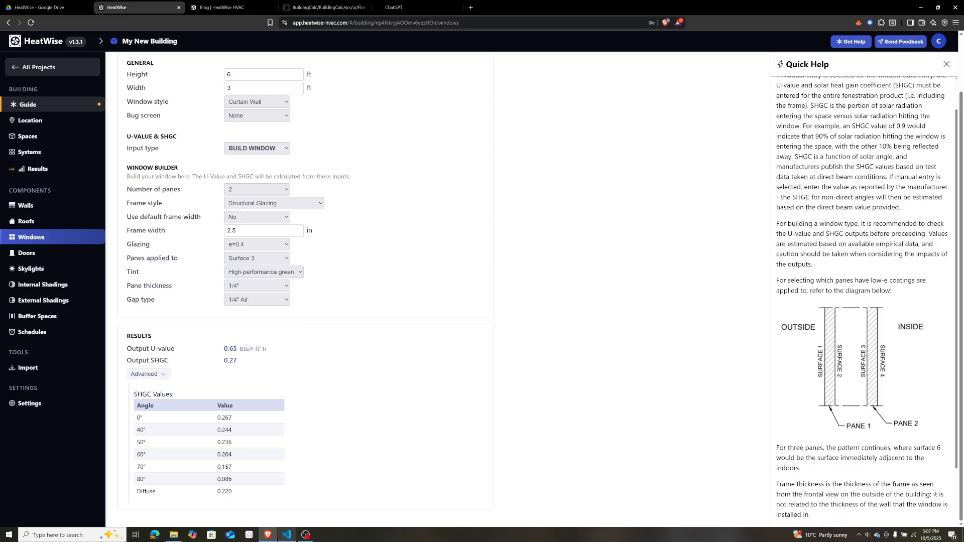
pyautogui.moveTo(243, 362); pyautogui.dragTo(230, 361)
pyautogui.click(241, 393)
pyautogui.click(288, 273)
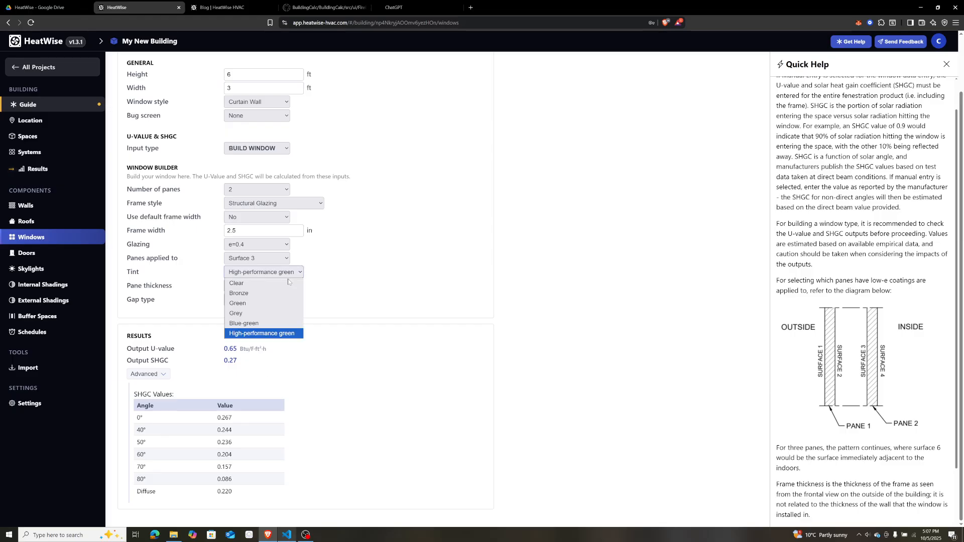
pyautogui.click(271, 293)
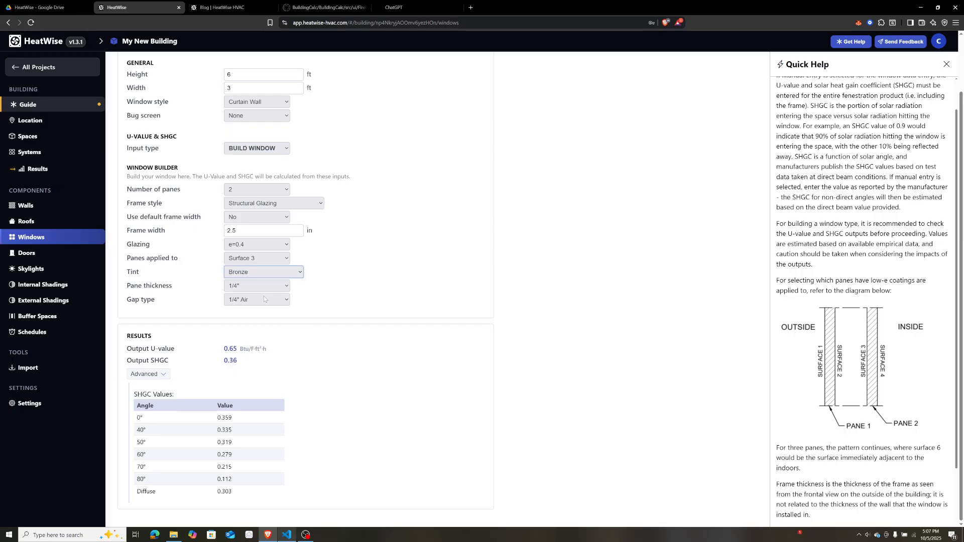
# - Review the pane thickness options, set the thickness to 1/8", and check the output SHGC
pyautogui.click(277, 287)
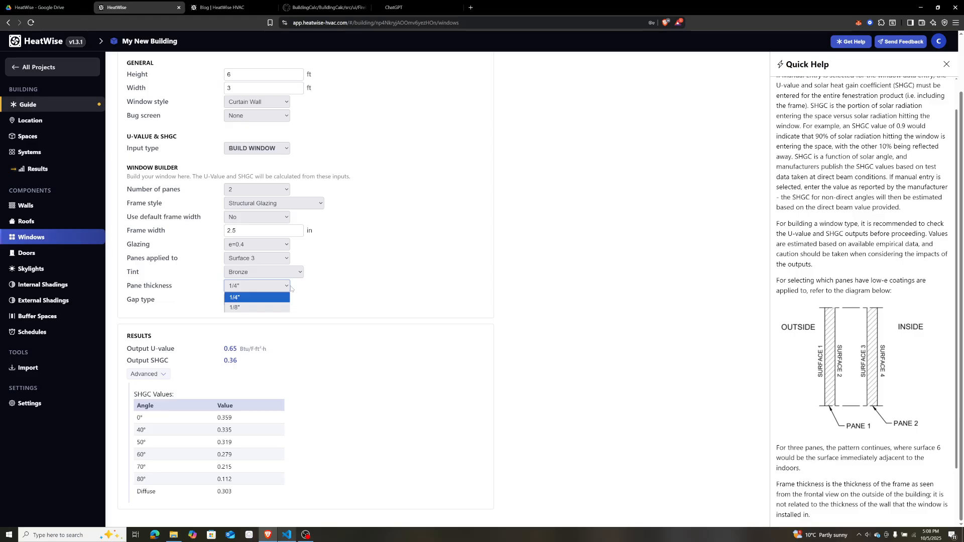
pyautogui.click(825, 400)
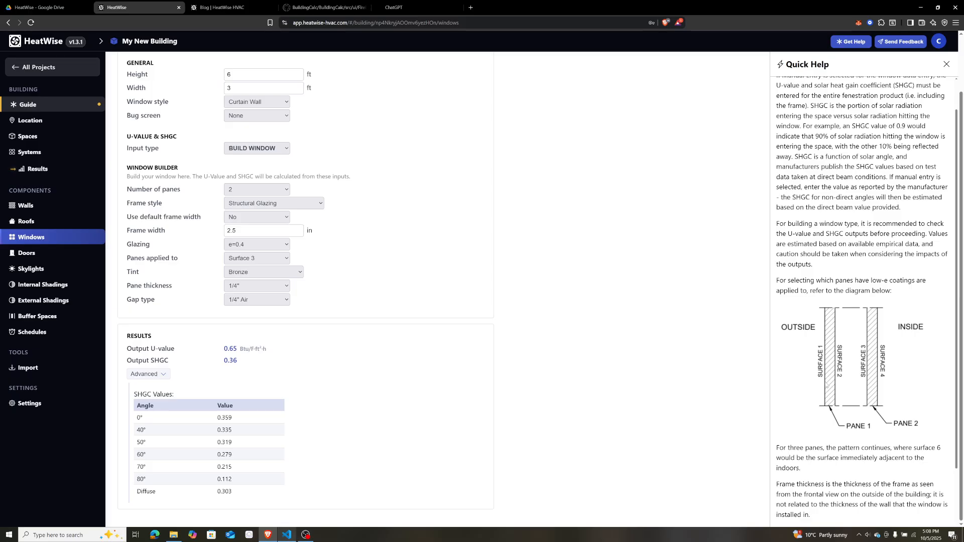
pyautogui.click(254, 286)
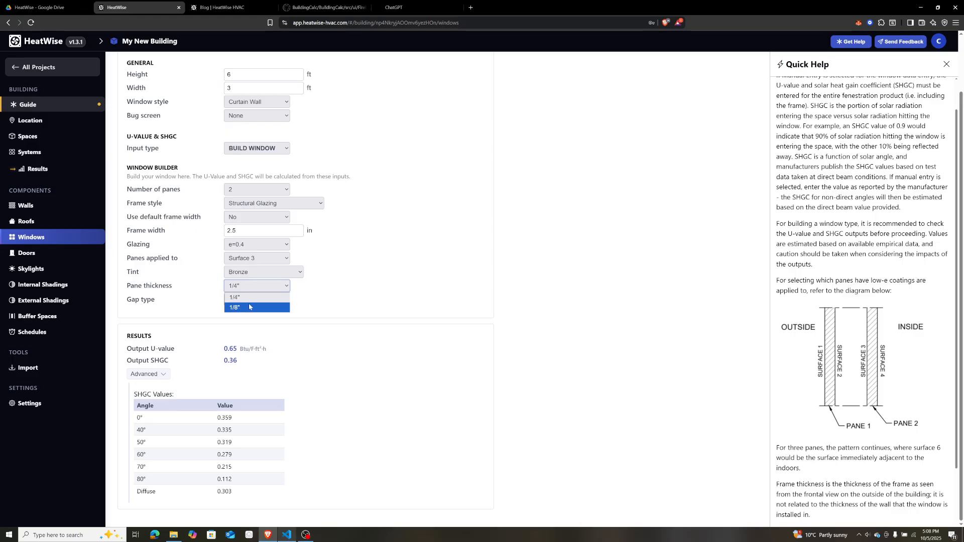
pyautogui.click(241, 308)
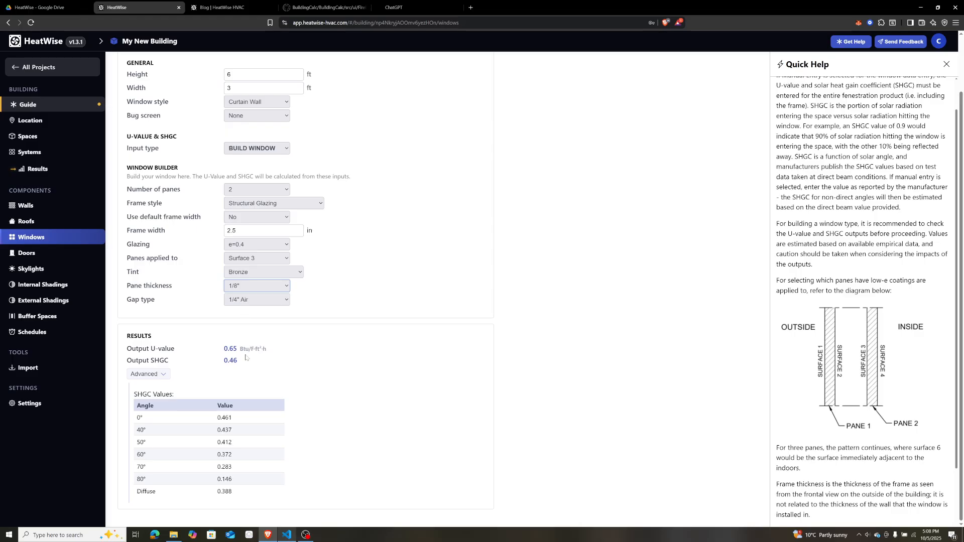
pyautogui.moveTo(243, 362); pyautogui.dragTo(230, 362)
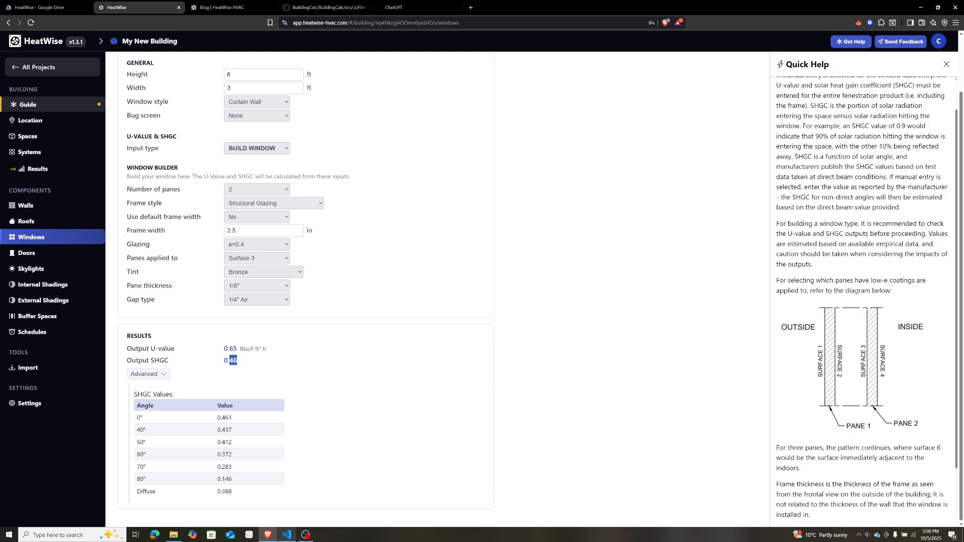
pyautogui.click(265, 362)
# - Switch the window to 1 pane and check which gap types and glazing options a single pane allows
pyautogui.click(275, 302)
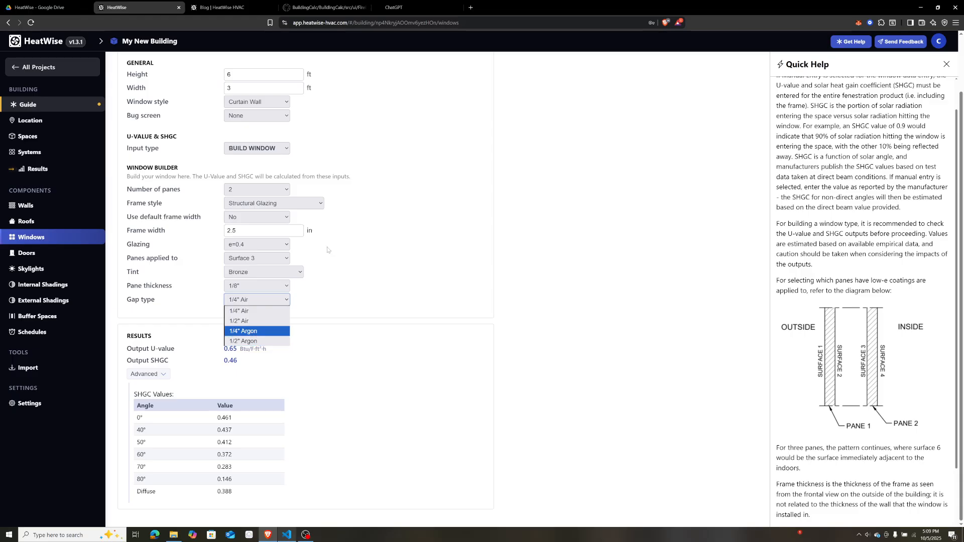
pyautogui.click(276, 191)
pyautogui.click(276, 190)
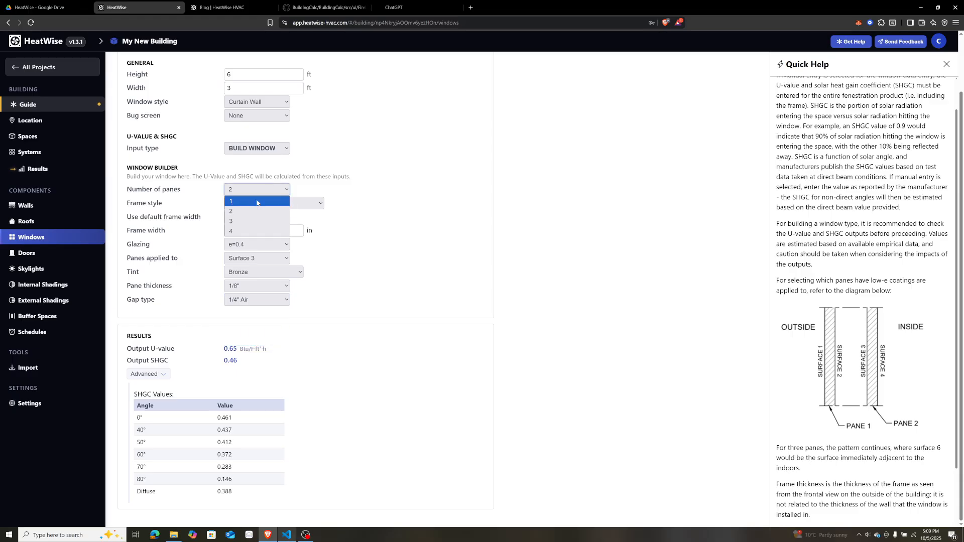
pyautogui.click(259, 202)
pyautogui.click(265, 300)
pyautogui.click(267, 303)
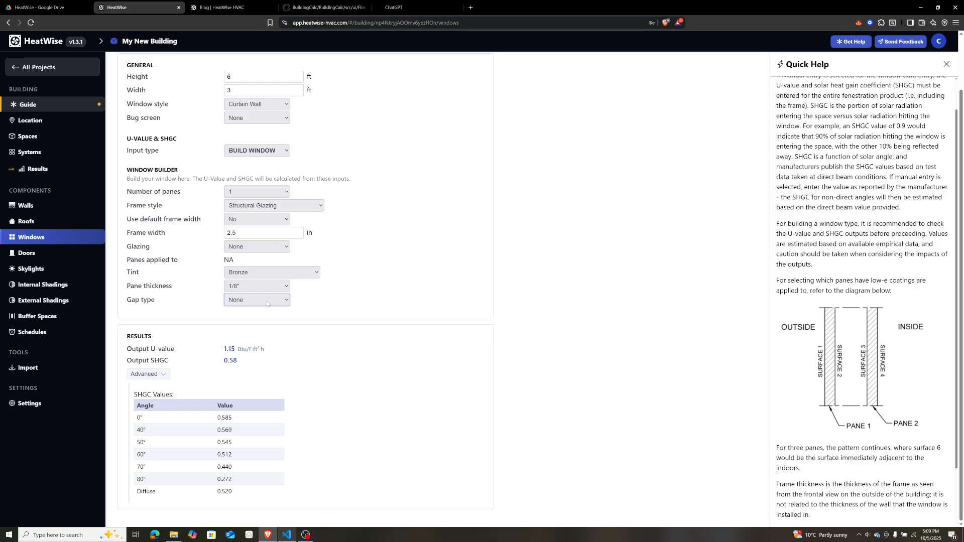
pyautogui.click(268, 304)
pyautogui.click(304, 280)
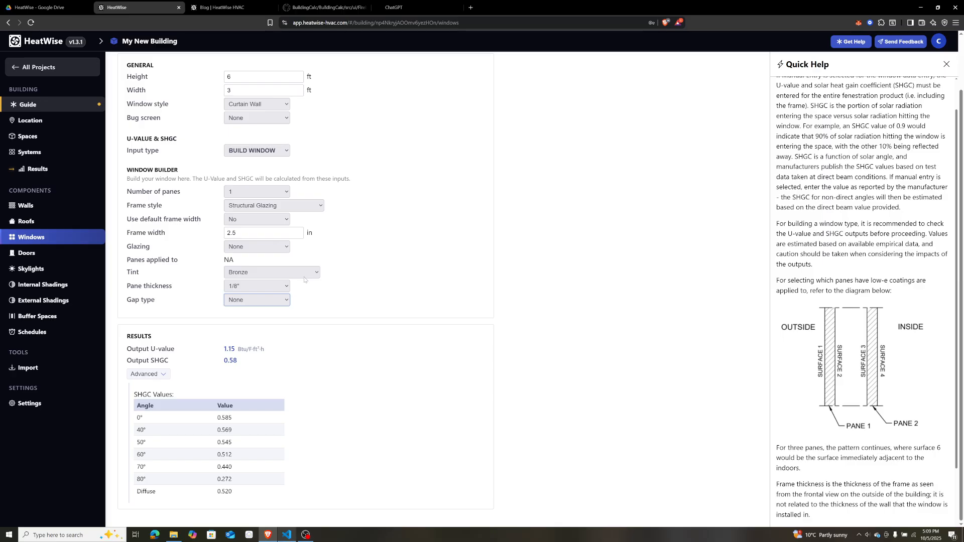
pyautogui.click(277, 248)
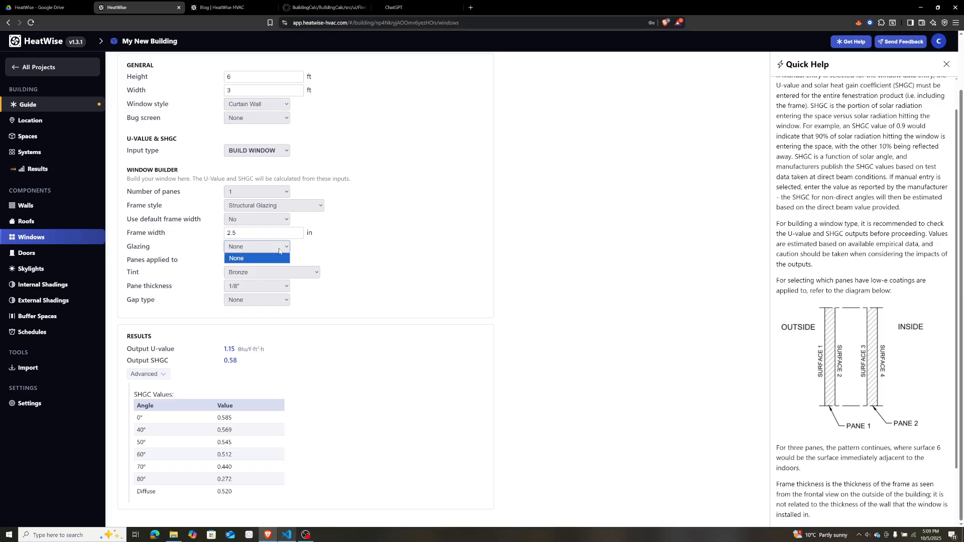
pyautogui.click(279, 250)
# - Set the number of panes back to 2 with e=0.4 glazing on Surface 3, and check the tint options
pyautogui.click(283, 195)
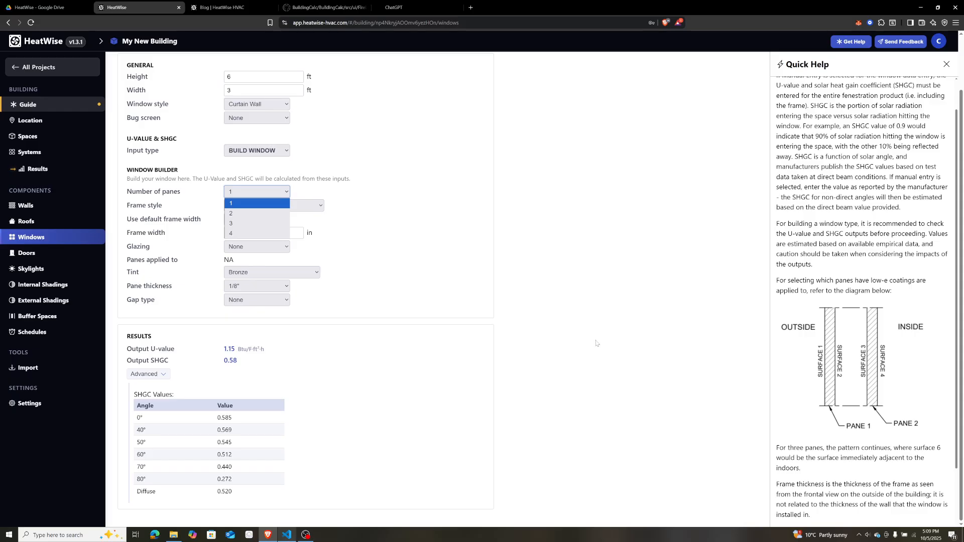
pyautogui.click(265, 214)
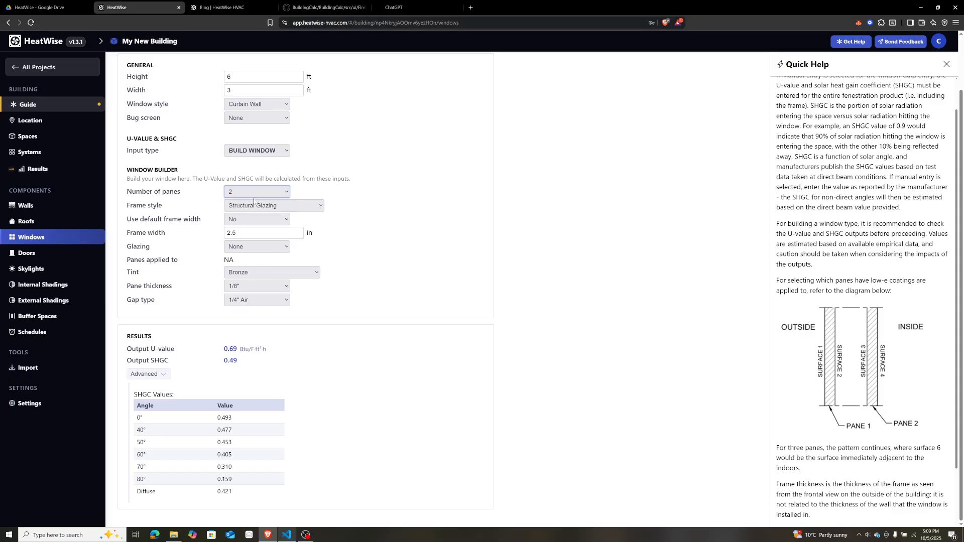
pyautogui.click(256, 246)
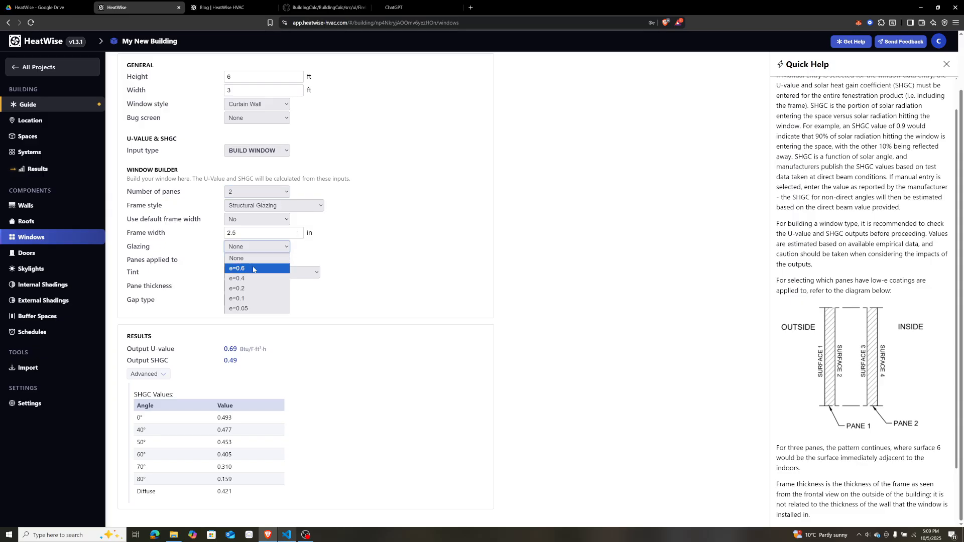
pyautogui.click(260, 267)
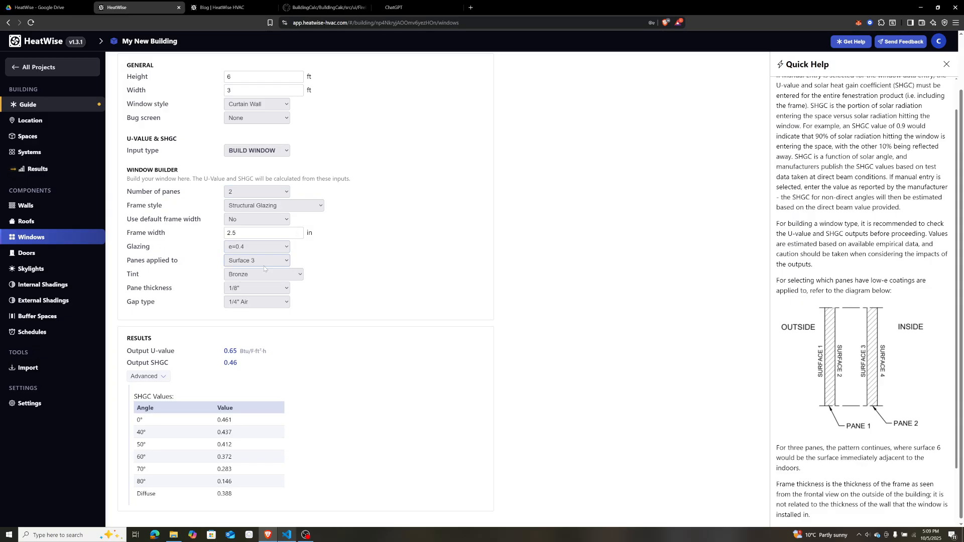
pyautogui.click(270, 274)
pyautogui.click(284, 276)
# - Compare the output U-value for the 1/2" Air, 1/4" Argon and 1/2" Argon gaps, finishing with 1/2" Argon
pyautogui.click(262, 303)
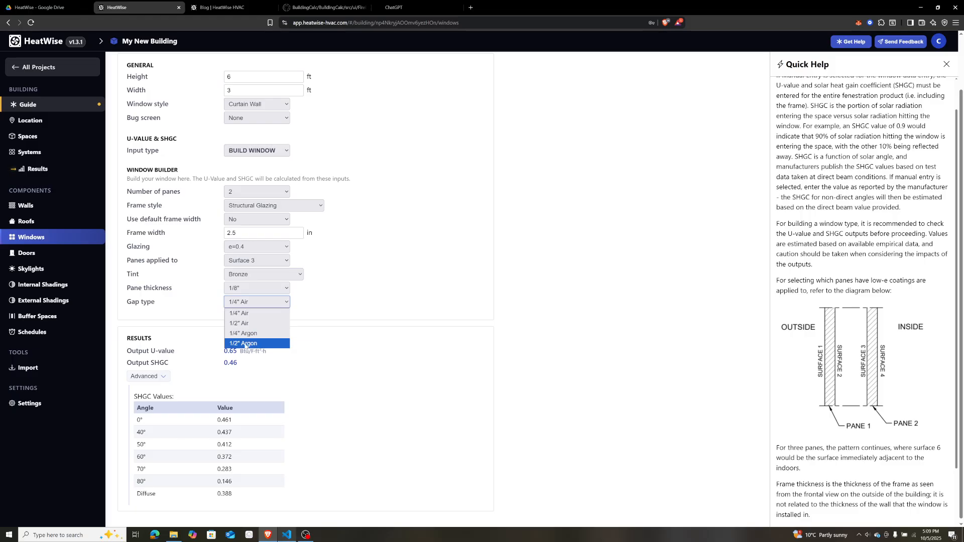
pyautogui.click(244, 303)
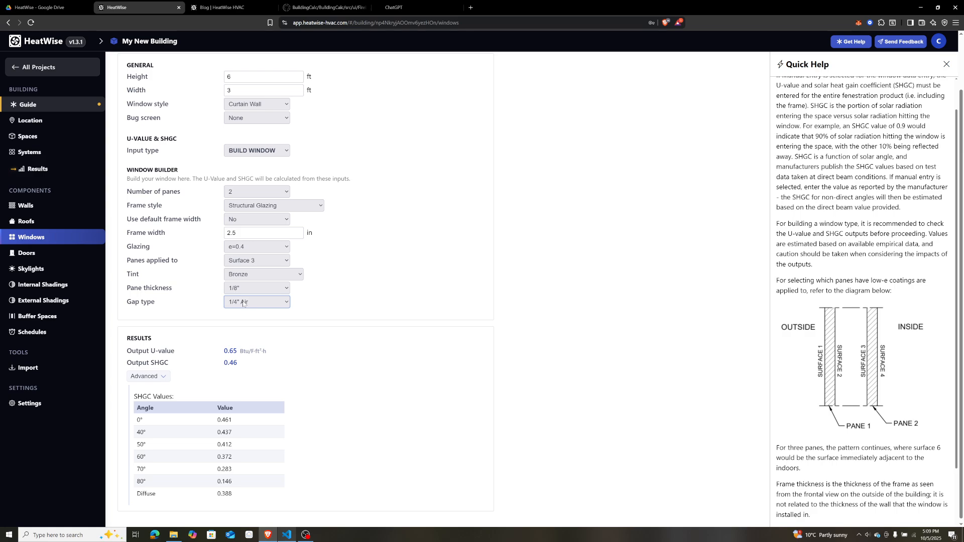
pyautogui.click(272, 299)
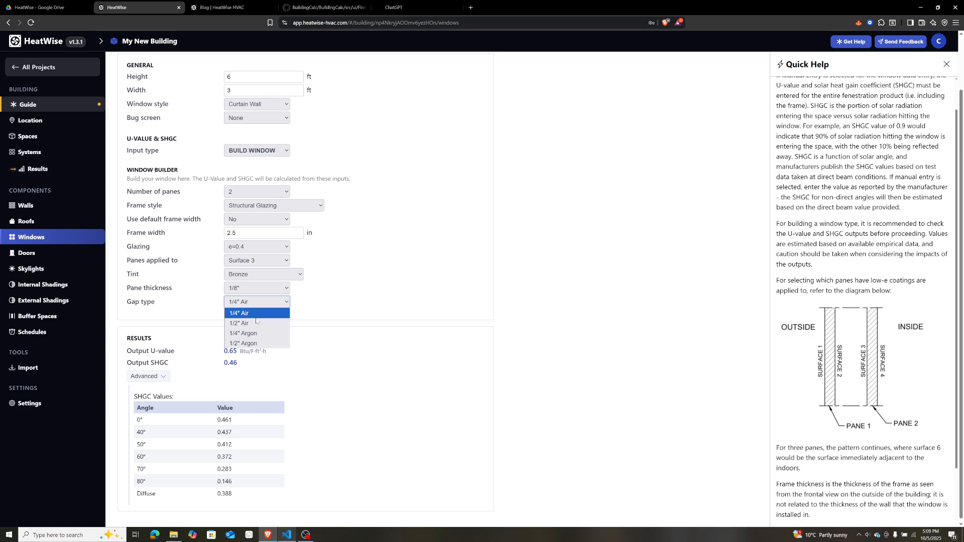
pyautogui.click(247, 324)
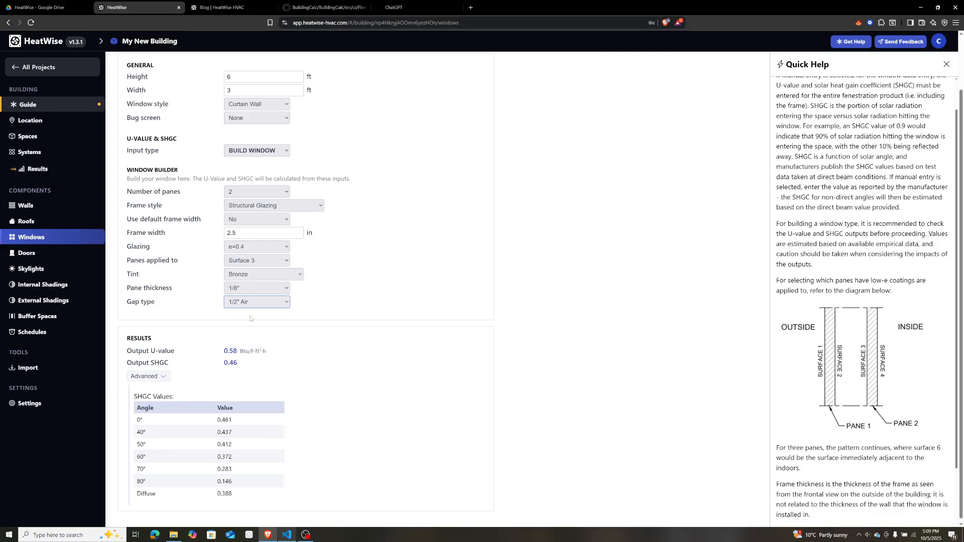
pyautogui.click(256, 301)
pyautogui.click(246, 334)
pyautogui.click(254, 302)
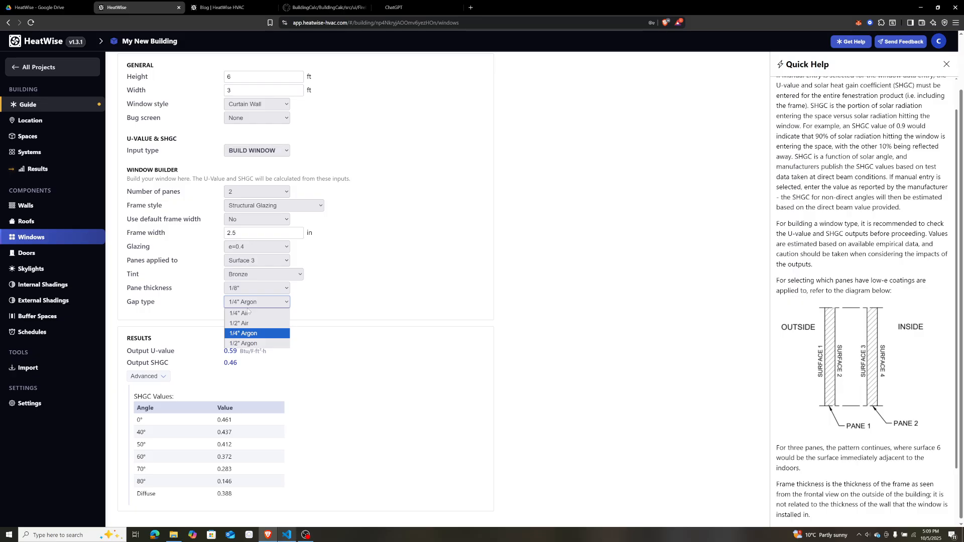
pyautogui.click(238, 344)
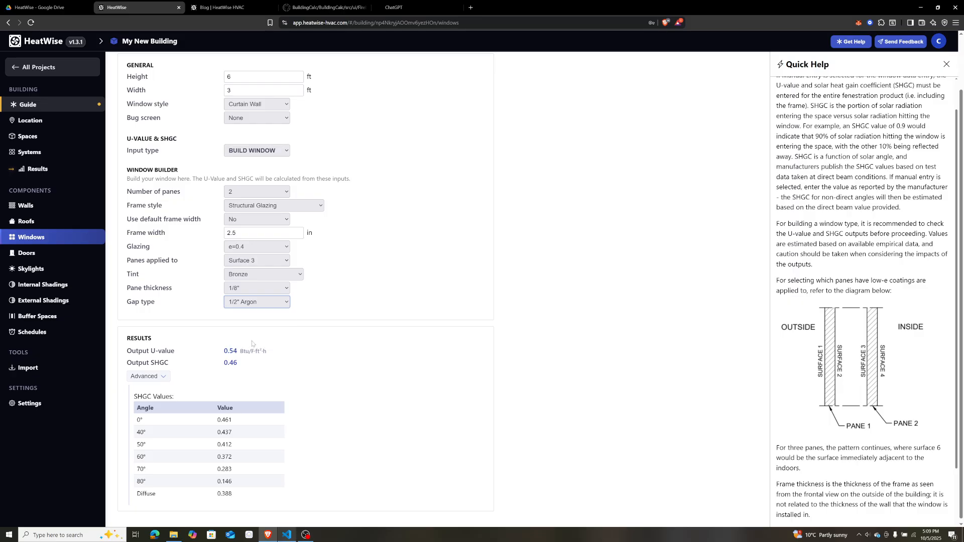
pyautogui.moveTo(238, 352); pyautogui.dragTo(233, 352)
pyautogui.click(234, 352)
# - Try 4 panes and compare the output U-value with 1/4" Krypton and 1/2" Argon gaps
pyautogui.click(272, 194)
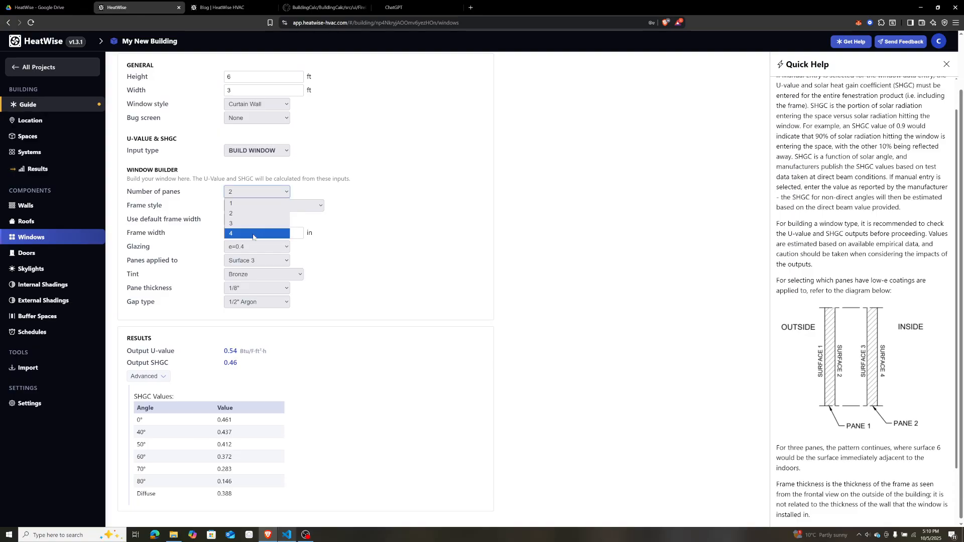
pyautogui.click(253, 234)
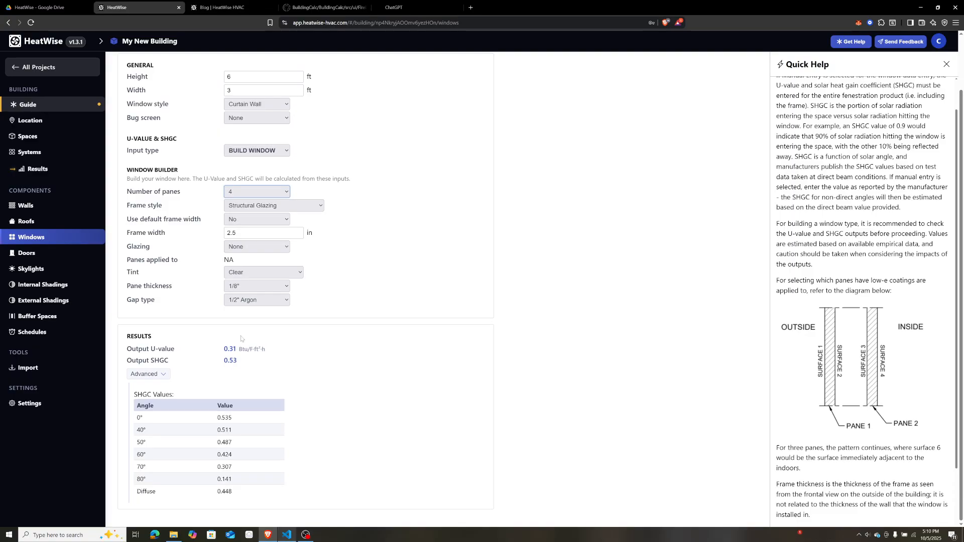
pyautogui.click(247, 301)
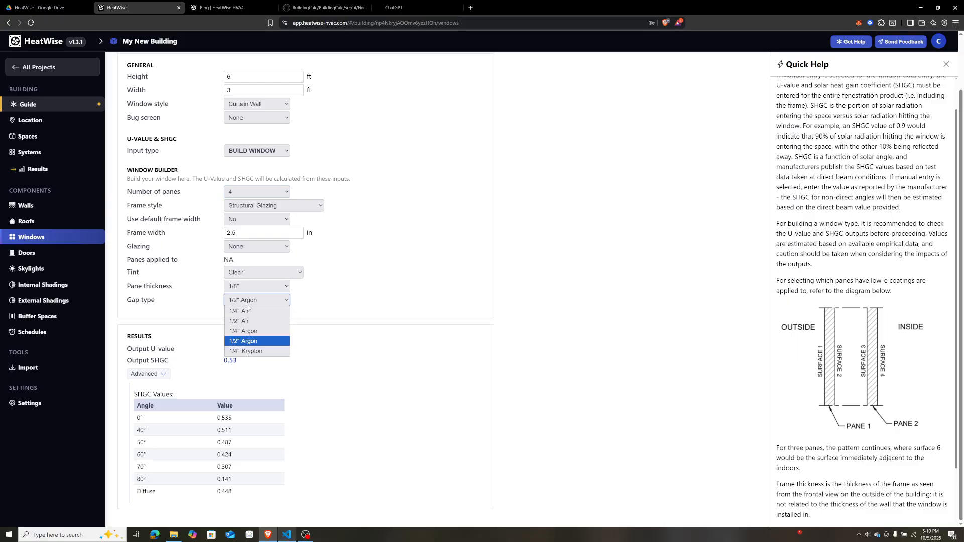
pyautogui.click(263, 352)
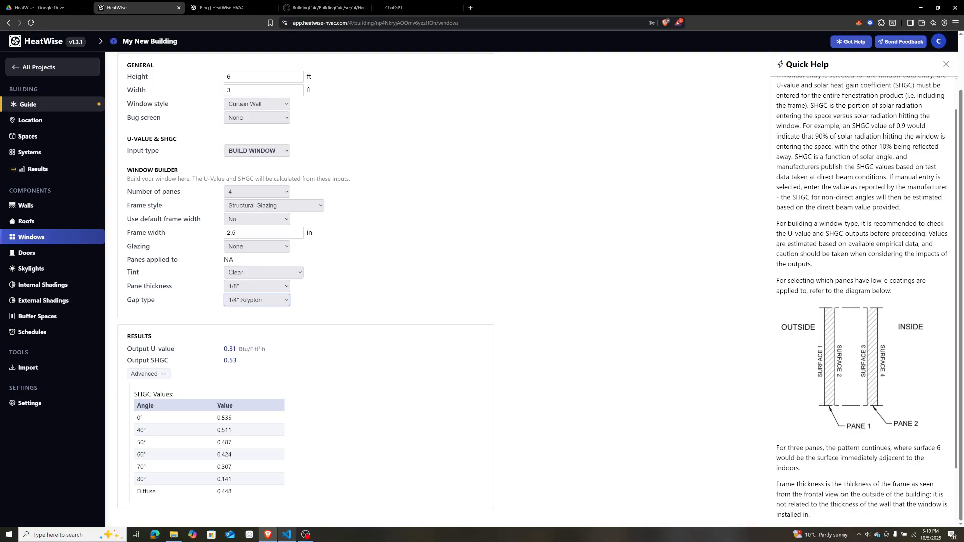
pyautogui.moveTo(228, 349); pyautogui.dragTo(237, 349)
pyautogui.click(244, 302)
pyautogui.click(251, 336)
pyautogui.click(251, 336)
pyautogui.click(262, 303)
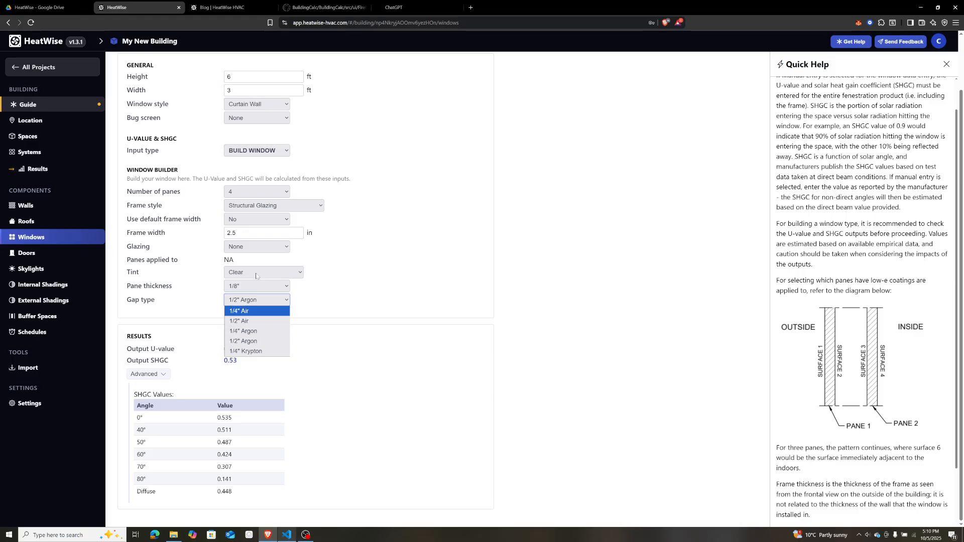
# - Return the window to 2 panes, with e=0.4 glazing on Surface 3 and a Bronze tint
pyautogui.click(248, 196)
pyautogui.click(246, 194)
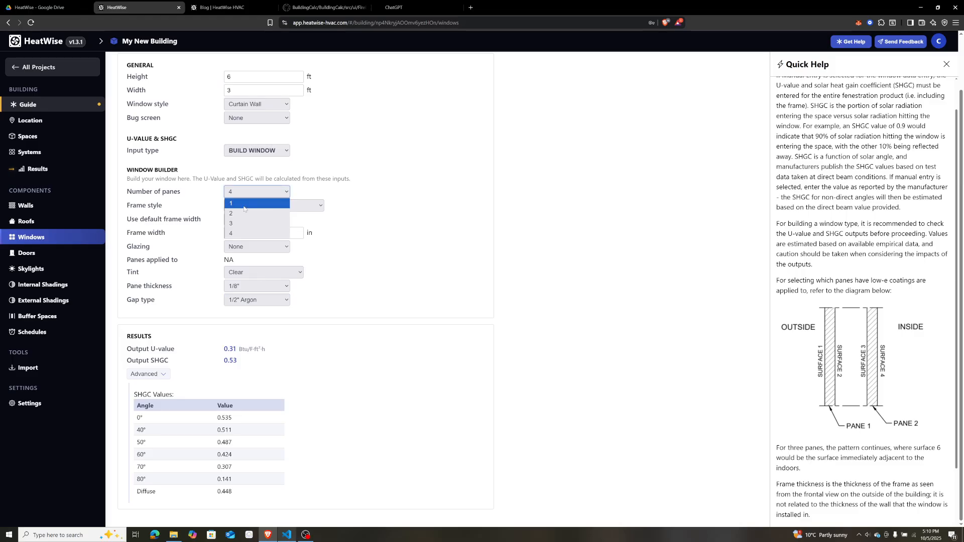
pyautogui.click(244, 213)
pyautogui.scroll(2, 271, 261)
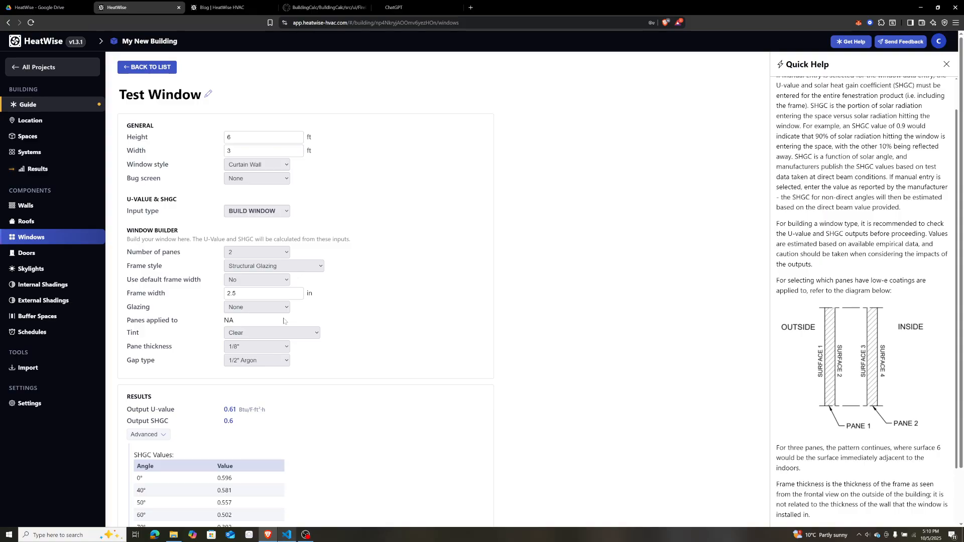
pyautogui.click(279, 308)
pyautogui.click(271, 326)
pyautogui.click(271, 339)
pyautogui.click(261, 354)
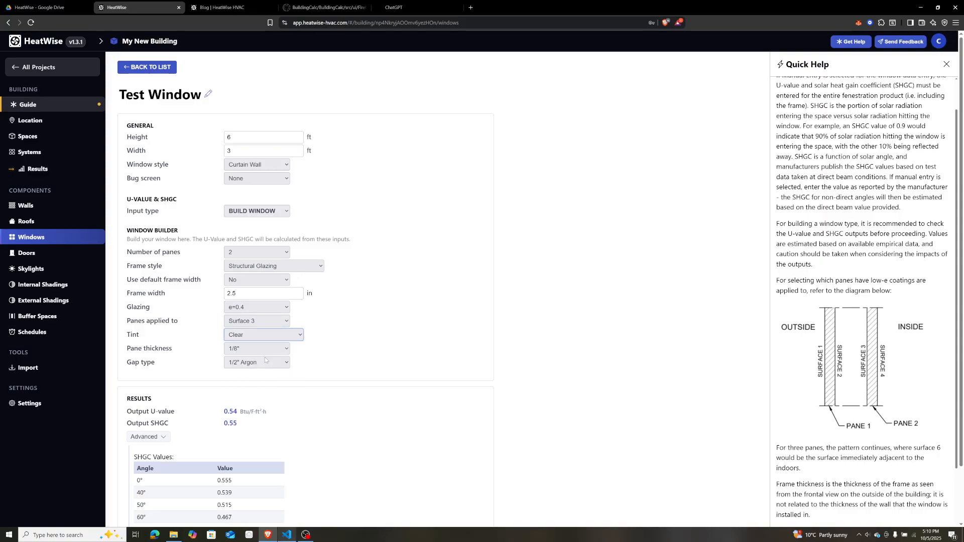
pyautogui.click(310, 393)
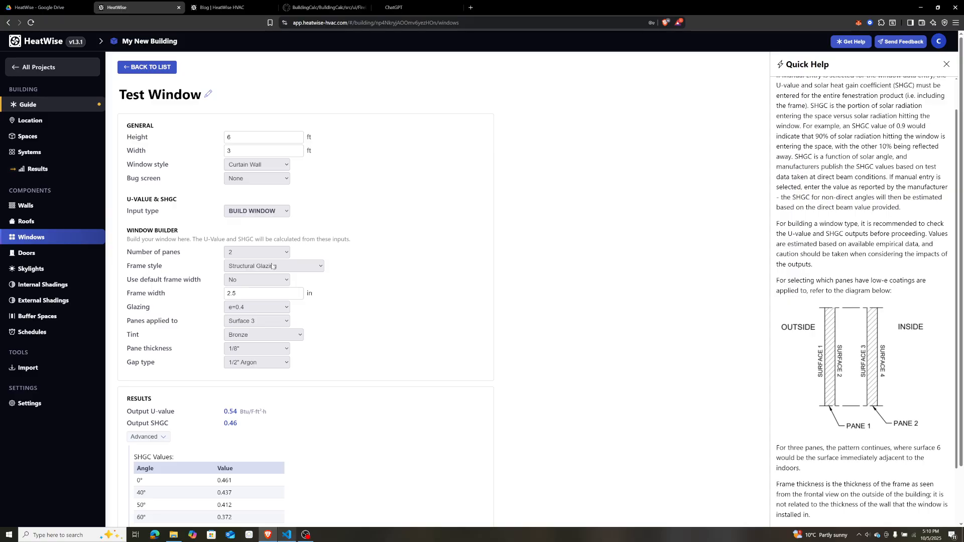
# - Review the window's width, its builder results, and the frame thickness diagram in the help text
pyautogui.click(261, 151)
pyautogui.scroll(-1, 746, 365)
pyautogui.scroll(-2, 805, 470)
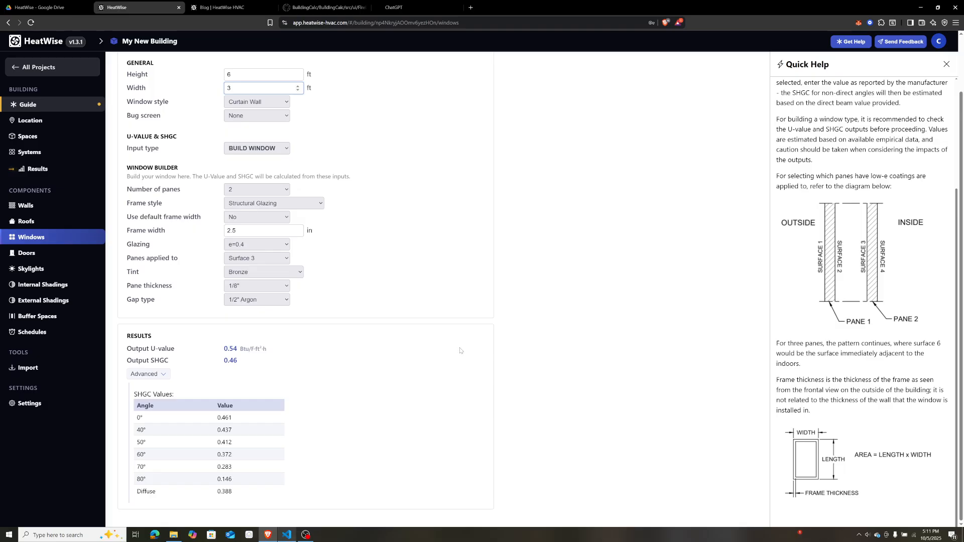
# - Set the window's width to 1 ft and check the output U-value and SHGC
pyautogui.scroll(1, 460, 351)
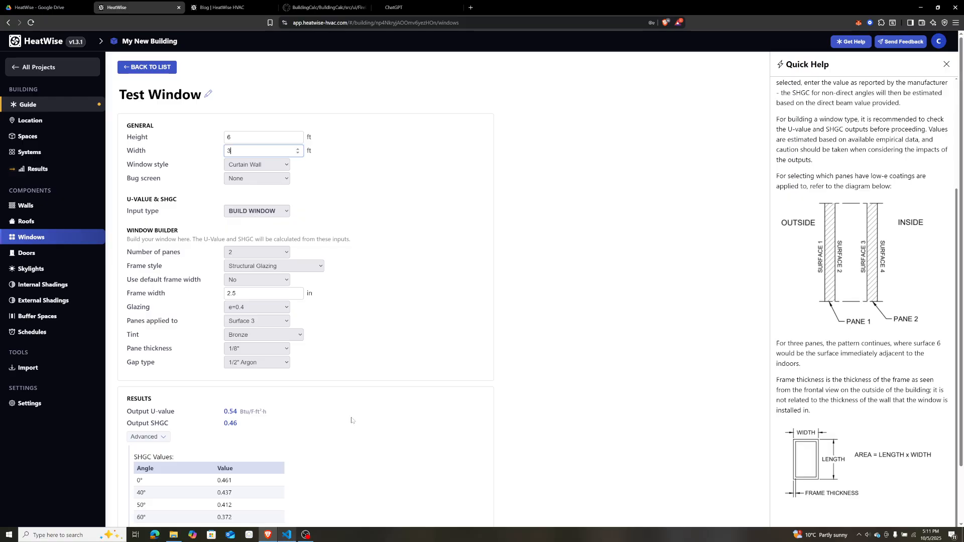
pyautogui.press('BackSpace')
pyautogui.write('1')
pyautogui.click(236, 412)
pyautogui.moveTo(237, 413); pyautogui.dragTo(230, 412)
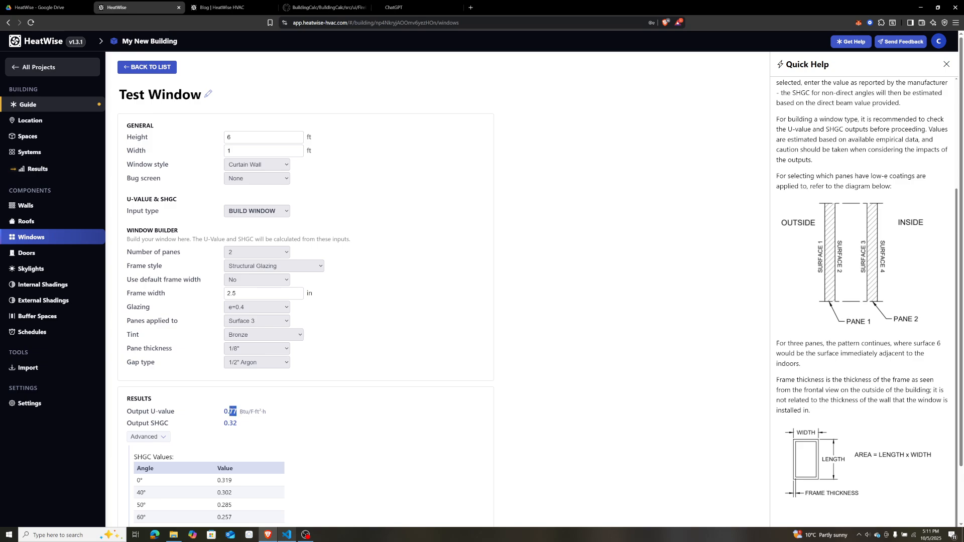
pyautogui.click(239, 425)
# - Set the window's width to 6 ft and compare the output U-value
pyautogui.click(229, 151)
pyautogui.click(251, 151)
pyautogui.press('BackSpace')
pyautogui.write('6')
pyautogui.click(435, 411)
pyautogui.moveTo(237, 412); pyautogui.dragTo(233, 411)
# - Try an oversized window by setting both its width and height to 60 ft
pyautogui.click(256, 151)
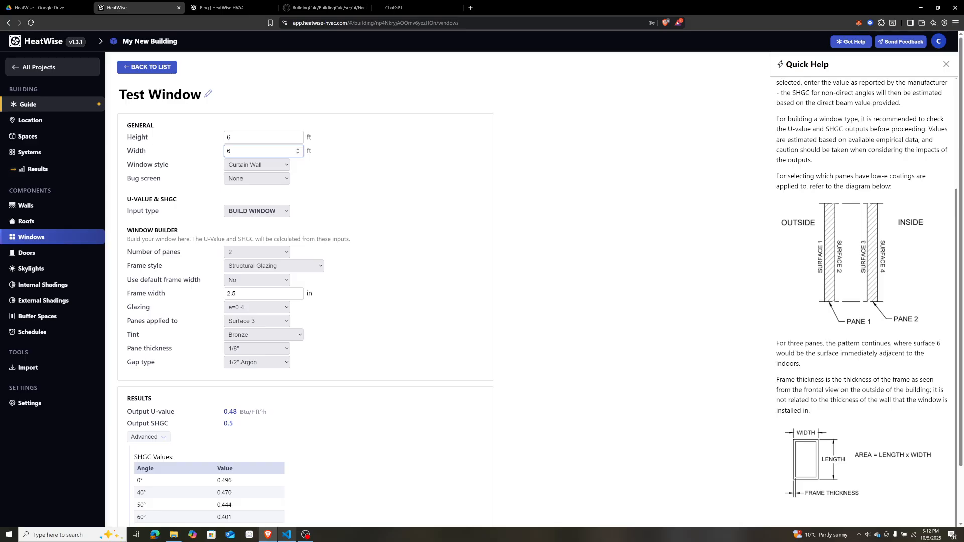
pyautogui.write('0')
pyautogui.hotkey('shift', 'Tab')
pyautogui.write('60')
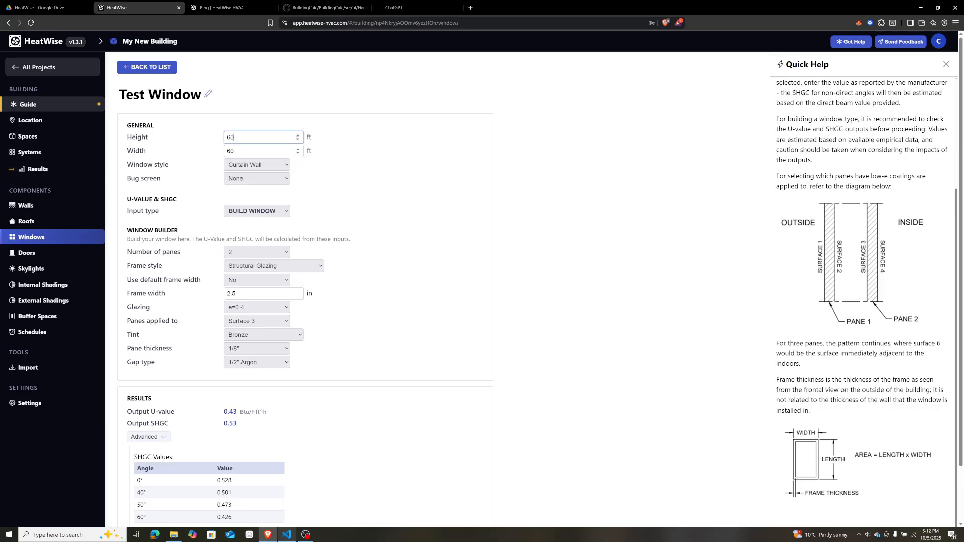
# - Return the window to a height of 6 ft and a width of 3 ft, and review the results
pyautogui.click(238, 129)
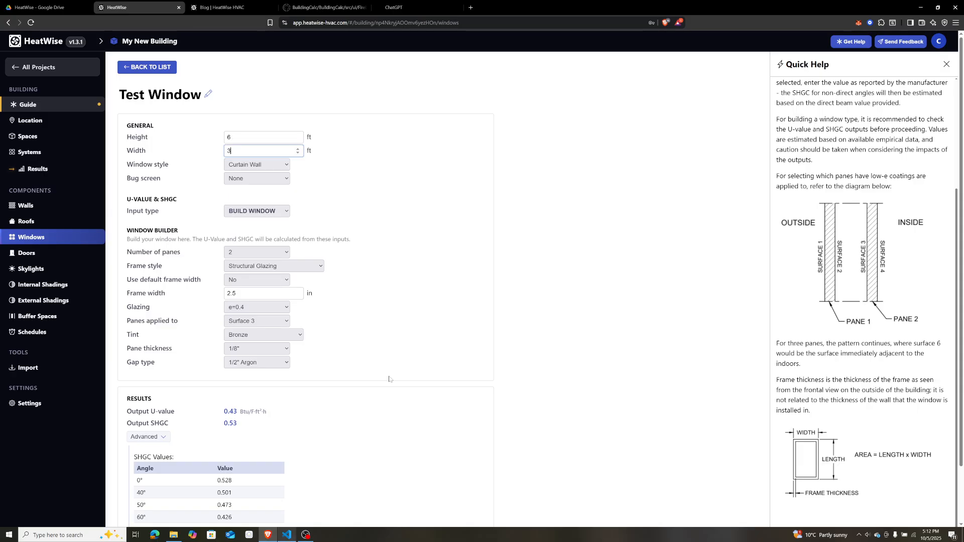
pyautogui.click(389, 377)
pyautogui.scroll(-2, 351, 369)
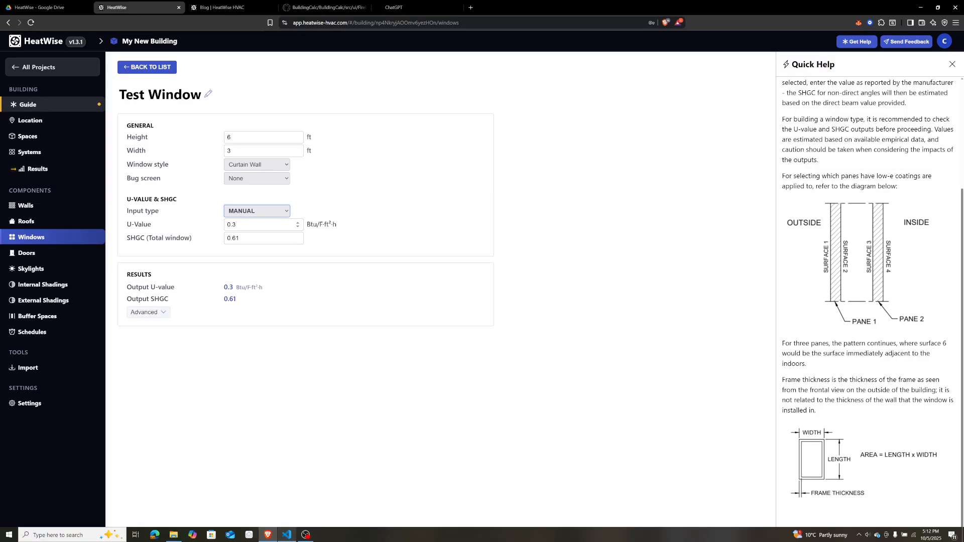
# - Set the total window SHGC to 0.46 and show the advanced SHGC values by angle
pyautogui.click(249, 238)
pyautogui.press('BackSpace')
pyautogui.press('BackSpace')
pyautogui.write('4')
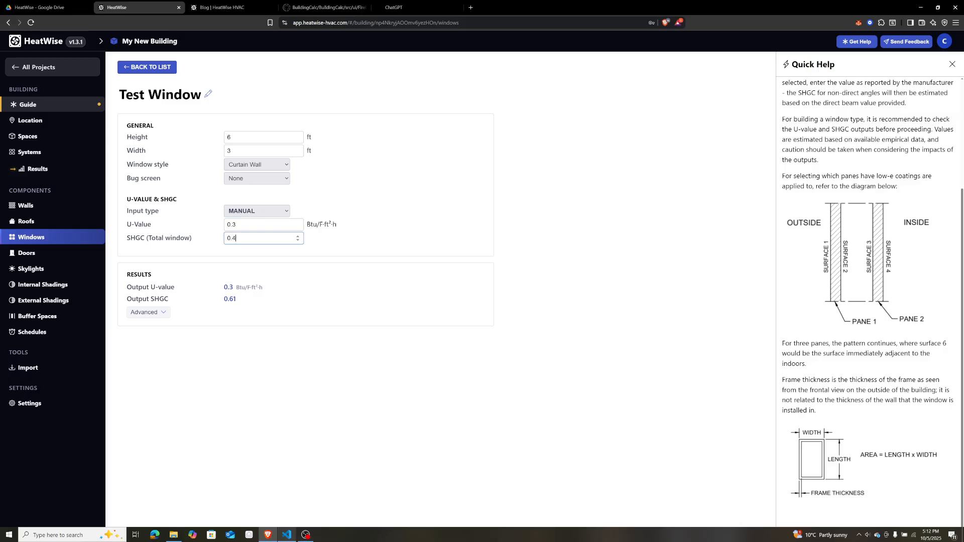
pyautogui.write('6')
pyautogui.click(263, 249)
pyautogui.click(146, 312)
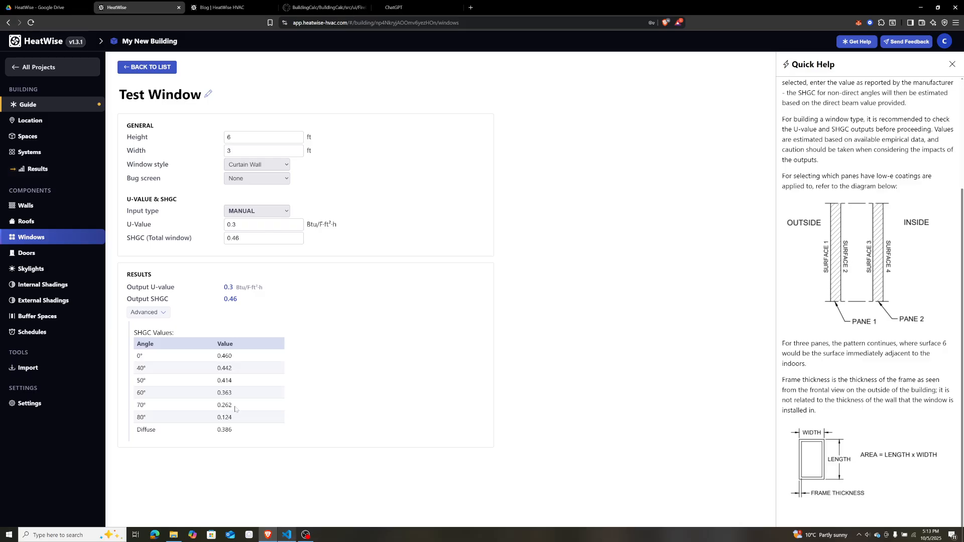